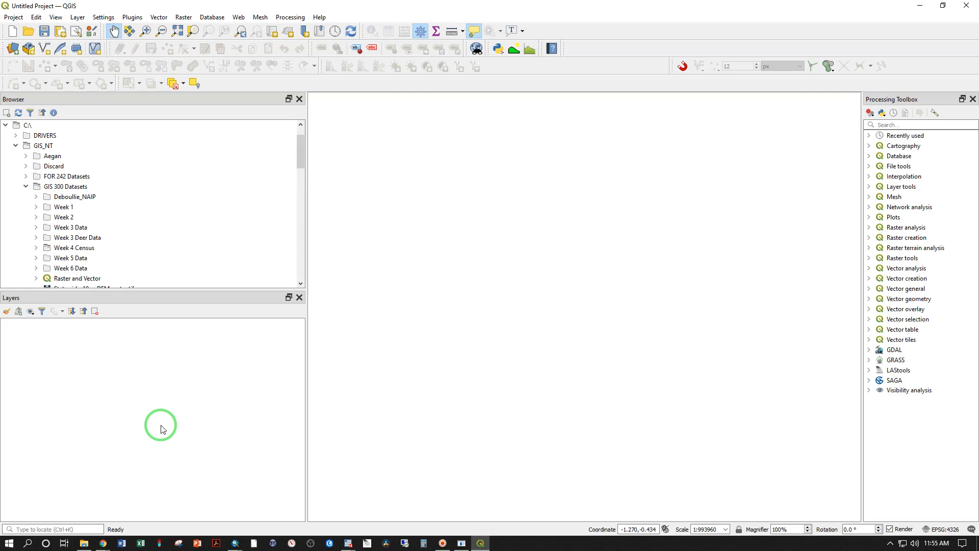
- Add CanopyHeightModel.tif from the Week 6 Data folder to the map
{"action": "left_click", "coordinate": [36, 269]}
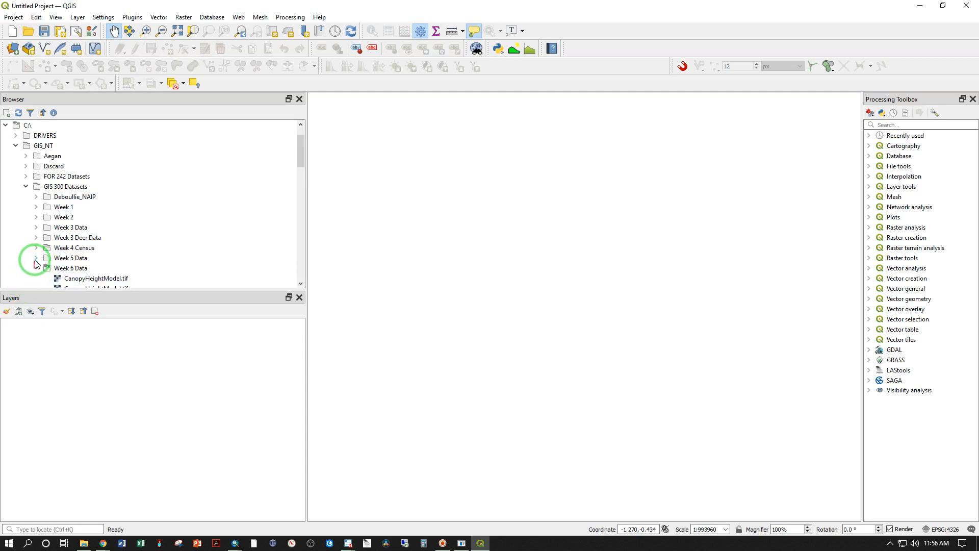
{"action": "scroll", "coordinate": [39, 250], "scroll_direction": "down", "scroll_amount": 2}
{"action": "left_click", "coordinate": [59, 219]}
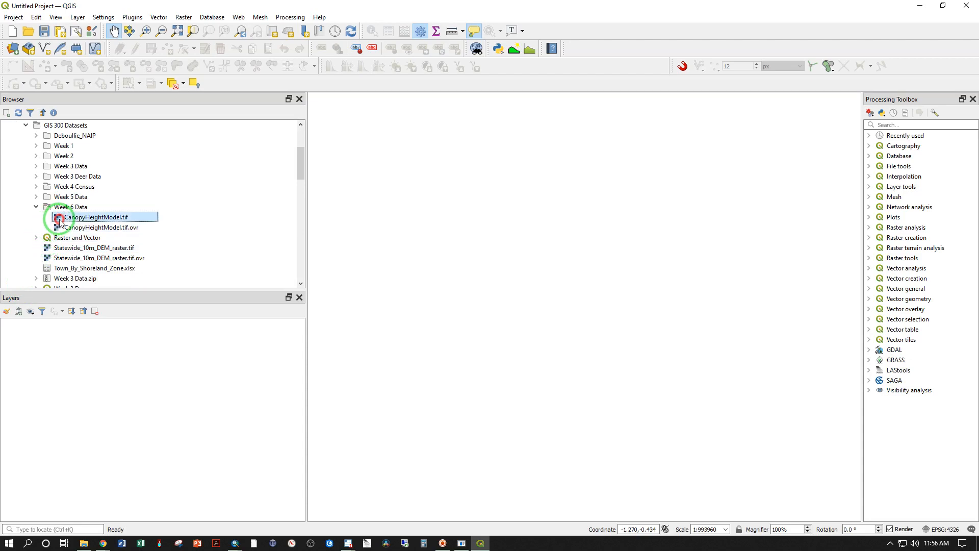
{"action": "double_click", "coordinate": [60, 220]}
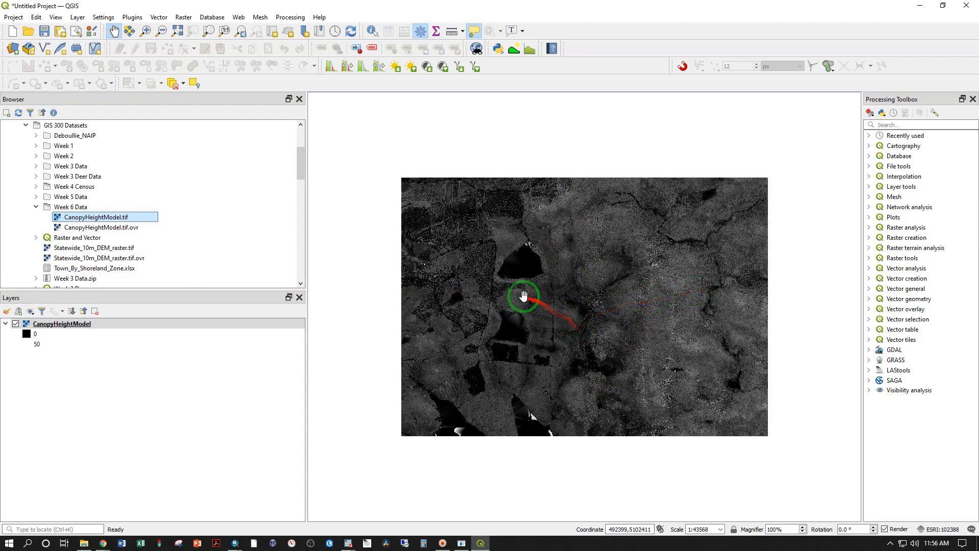
- Style the CanopyHeightModel layer as singleband pseudocolor with the Magma color ramp
{"action": "scroll", "coordinate": [458, 295], "scroll_direction": "up", "scroll_amount": 3}
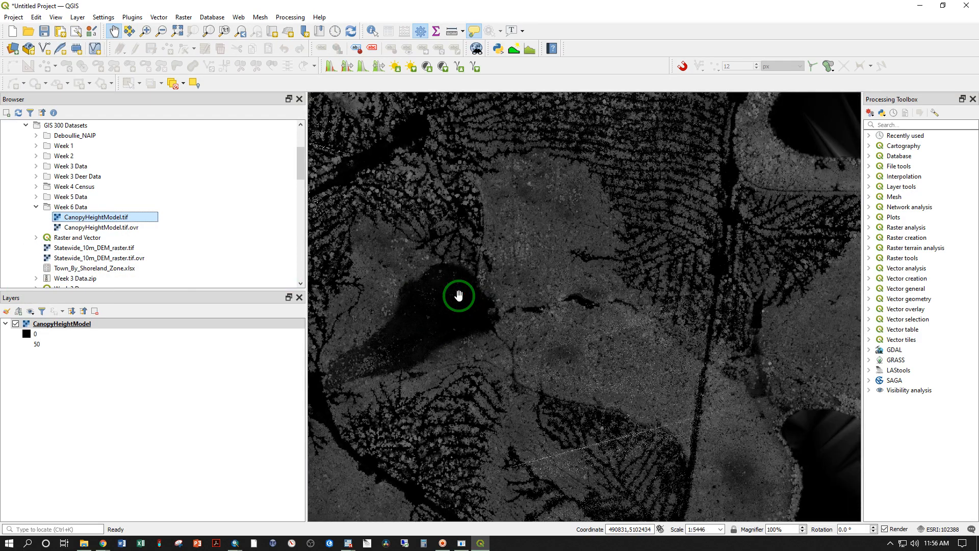
{"action": "left_click_drag", "start_coordinate": [466, 193], "coordinate": [541, 284]}
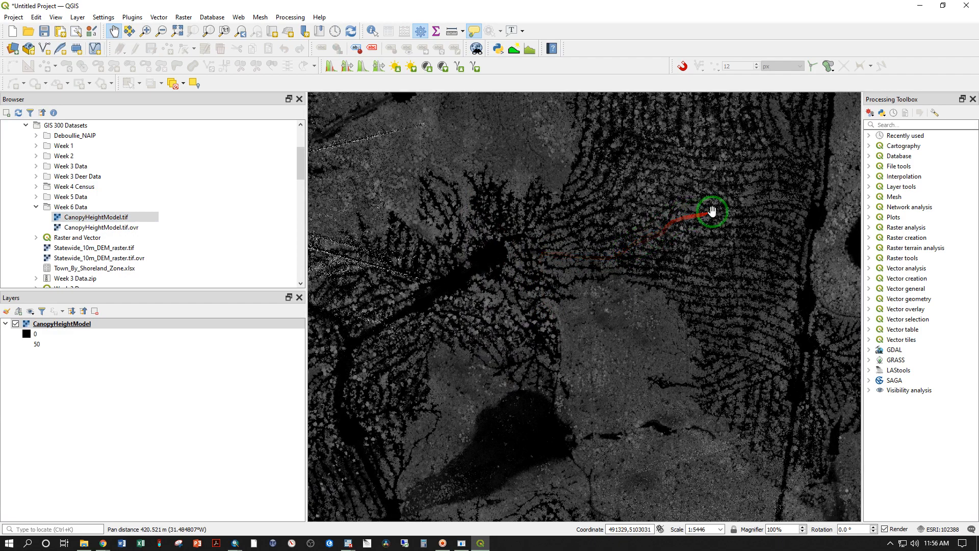
{"action": "scroll", "coordinate": [644, 328], "scroll_direction": "up", "scroll_amount": 2}
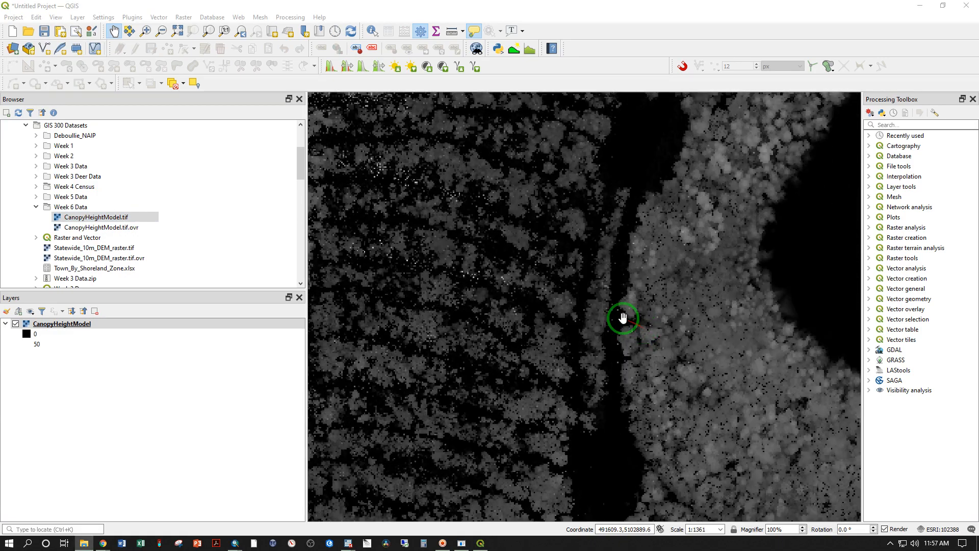
{"action": "scroll", "coordinate": [597, 311], "scroll_direction": "up", "scroll_amount": 1}
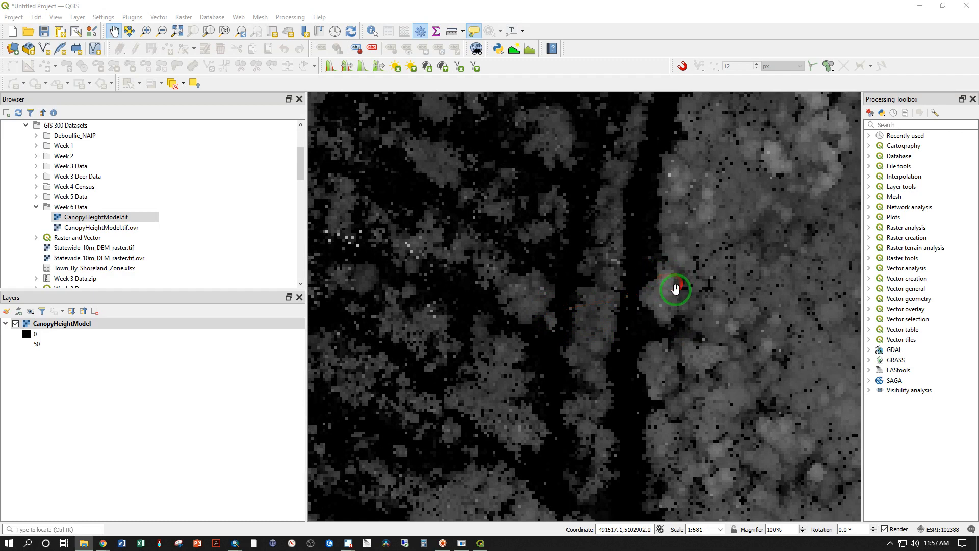
{"action": "left_click", "coordinate": [73, 327]}
{"action": "double_click", "coordinate": [73, 327]}
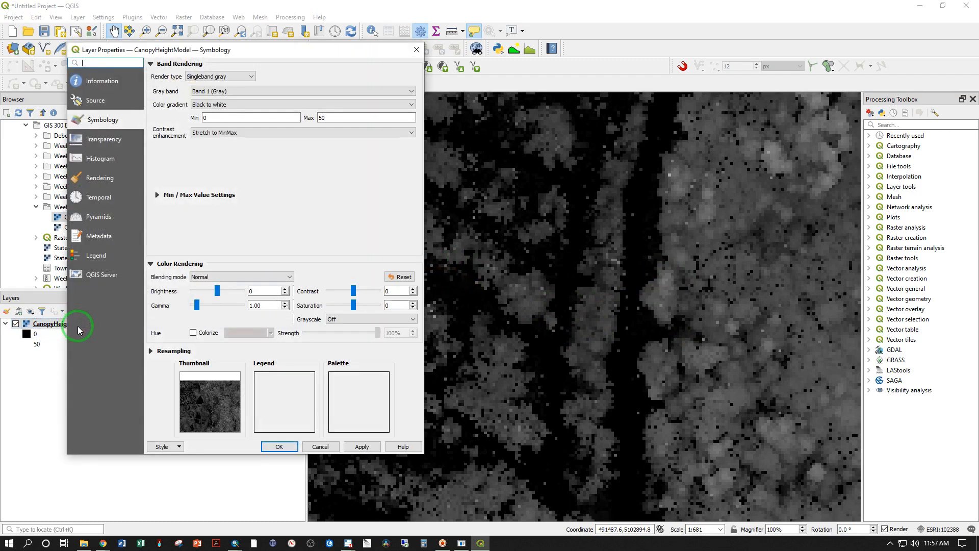
{"action": "left_click", "coordinate": [209, 77]}
{"action": "left_click", "coordinate": [216, 104]}
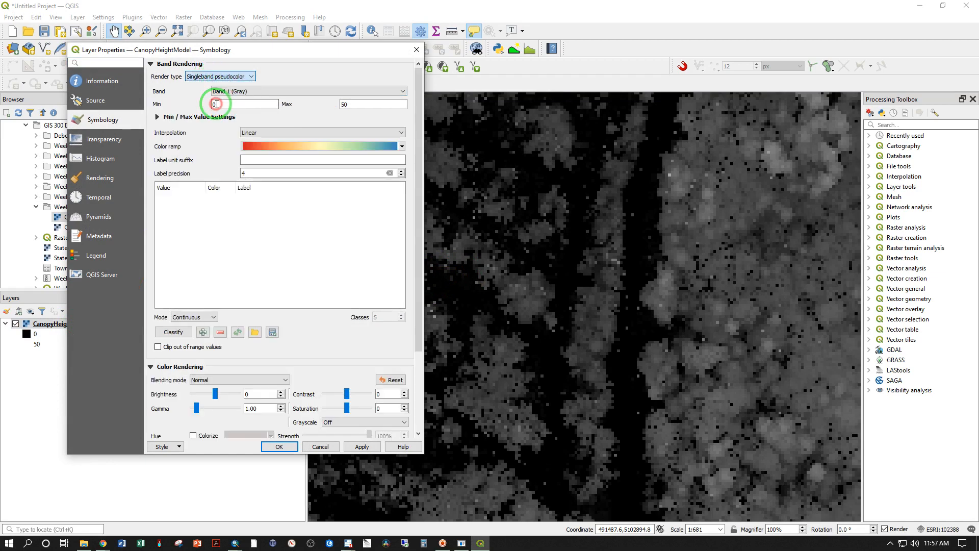
{"action": "left_click", "coordinate": [401, 146]}
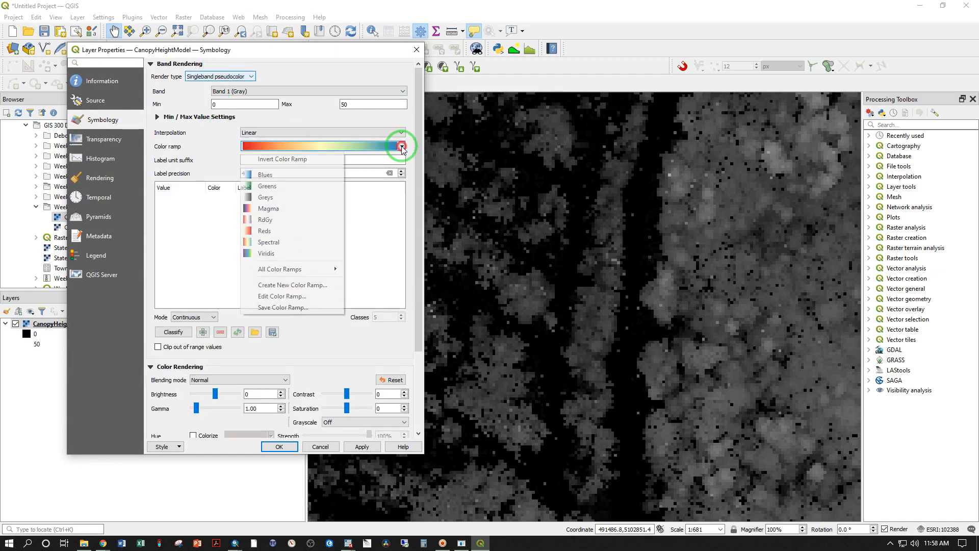
{"action": "left_click", "coordinate": [271, 209]}
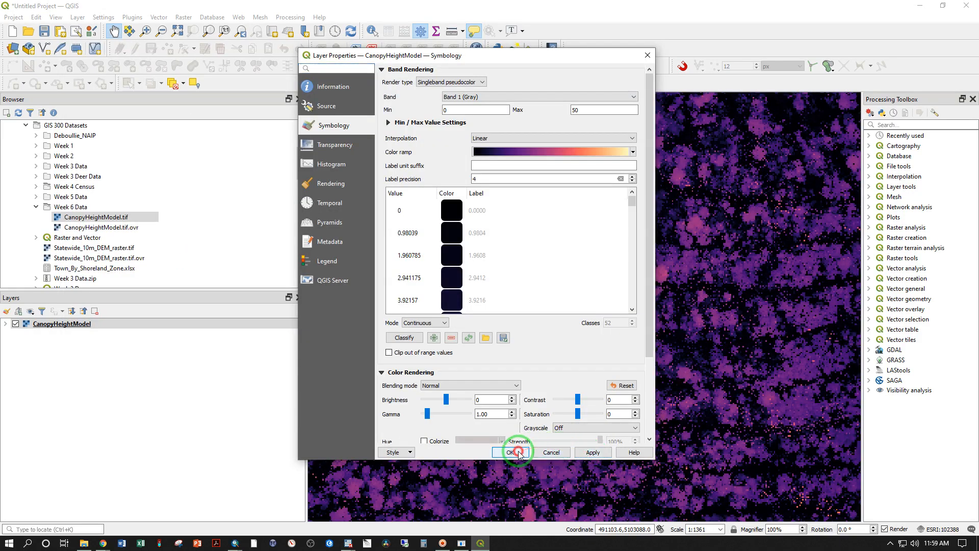
{"action": "left_click", "coordinate": [510, 447]}
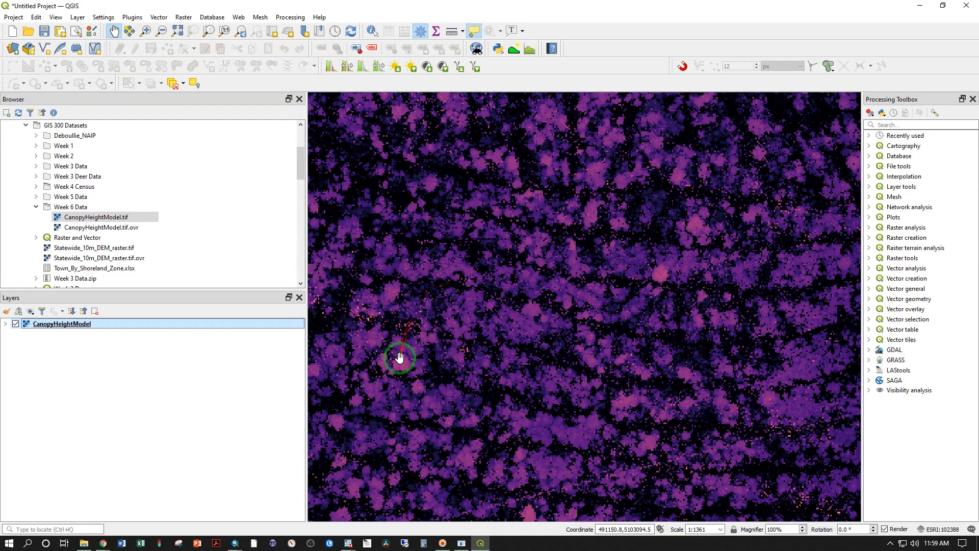
- Examine the recoloured canopy height raster at several scales, from the wider forest pattern to individual cells near the water body
{"action": "scroll", "coordinate": [585, 335], "scroll_direction": "down", "scroll_amount": 3}
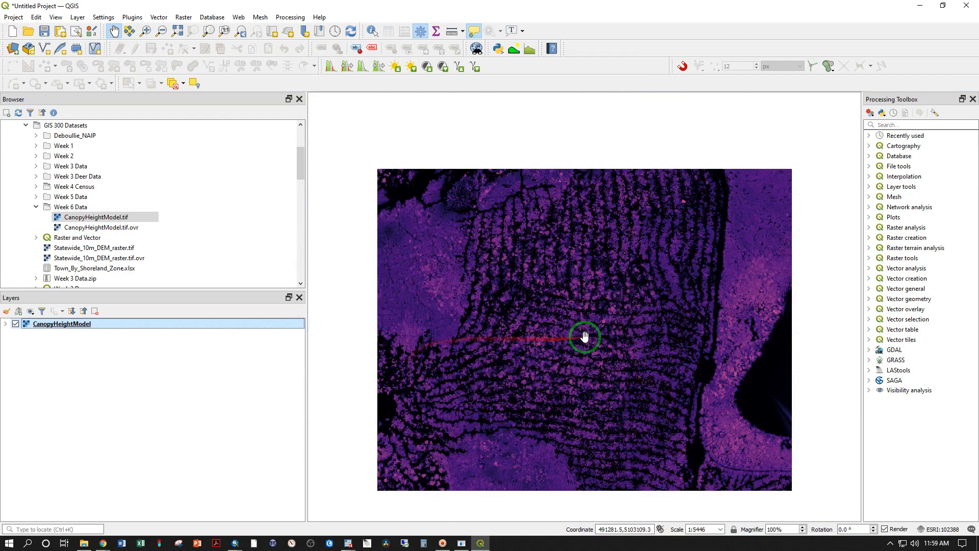
{"action": "left_click_drag", "start_coordinate": [320, 215], "coordinate": [473, 267]}
{"action": "scroll", "coordinate": [474, 266], "scroll_direction": "up", "scroll_amount": 2}
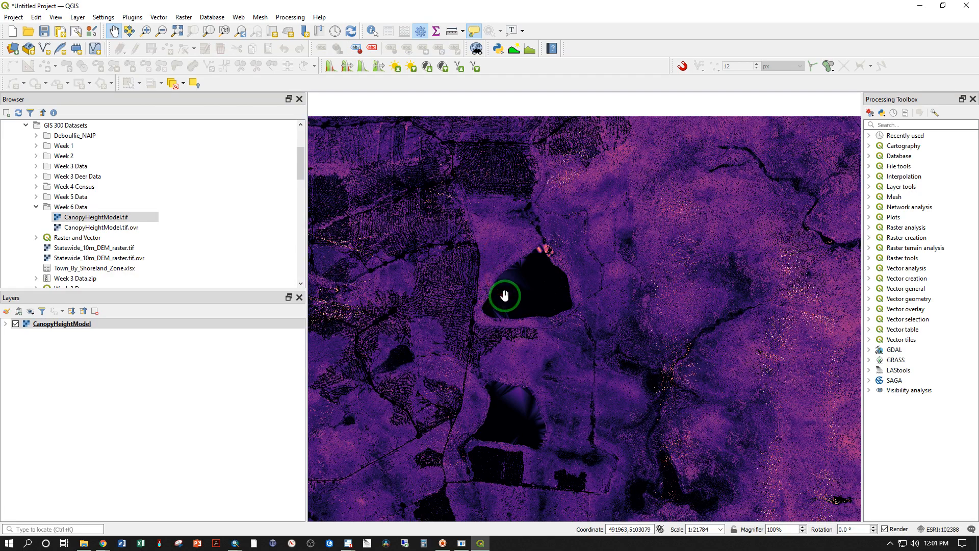
{"action": "scroll", "coordinate": [511, 231], "scroll_direction": "up", "scroll_amount": 4}
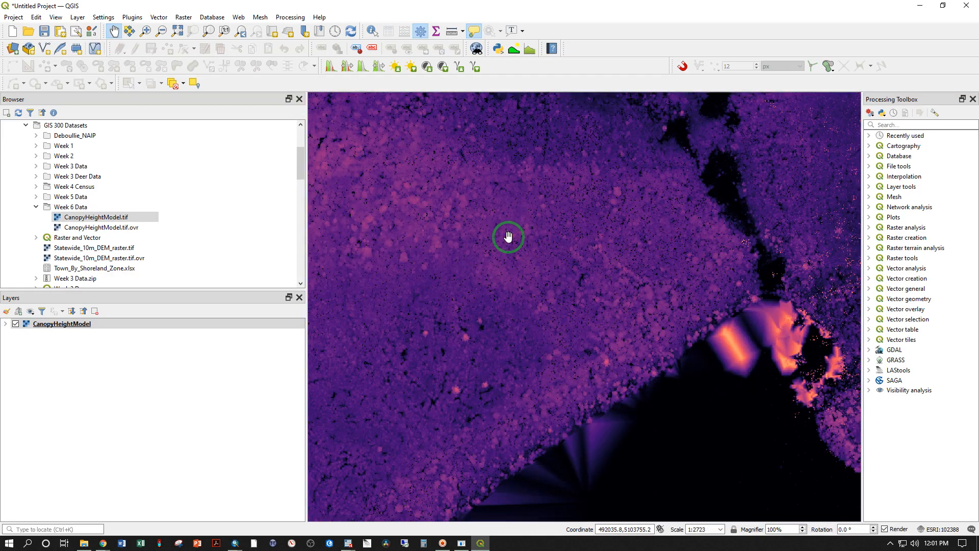
{"action": "scroll", "coordinate": [508, 236], "scroll_direction": "up", "scroll_amount": 1}
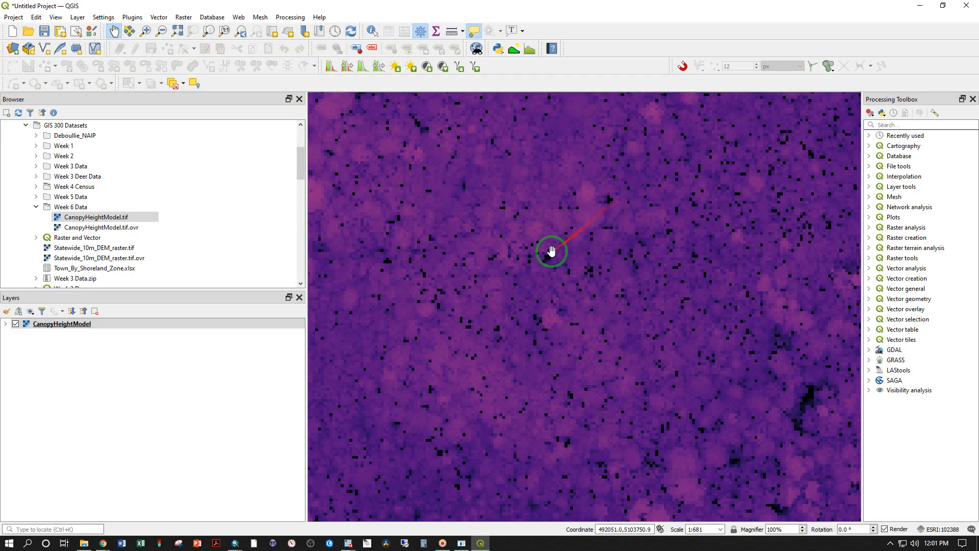
{"action": "scroll", "coordinate": [543, 257], "scroll_direction": "up", "scroll_amount": 2}
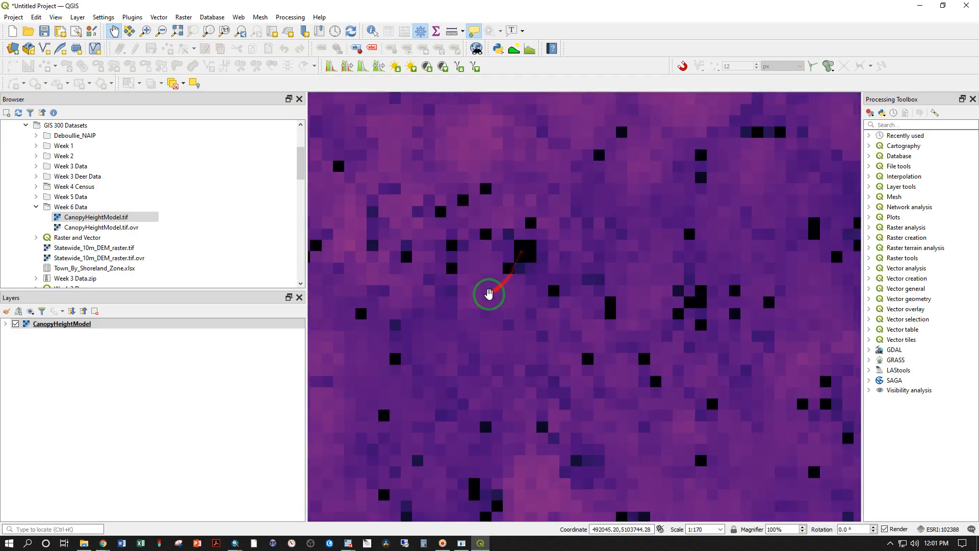
{"action": "scroll", "coordinate": [516, 261], "scroll_direction": "down", "scroll_amount": 5}
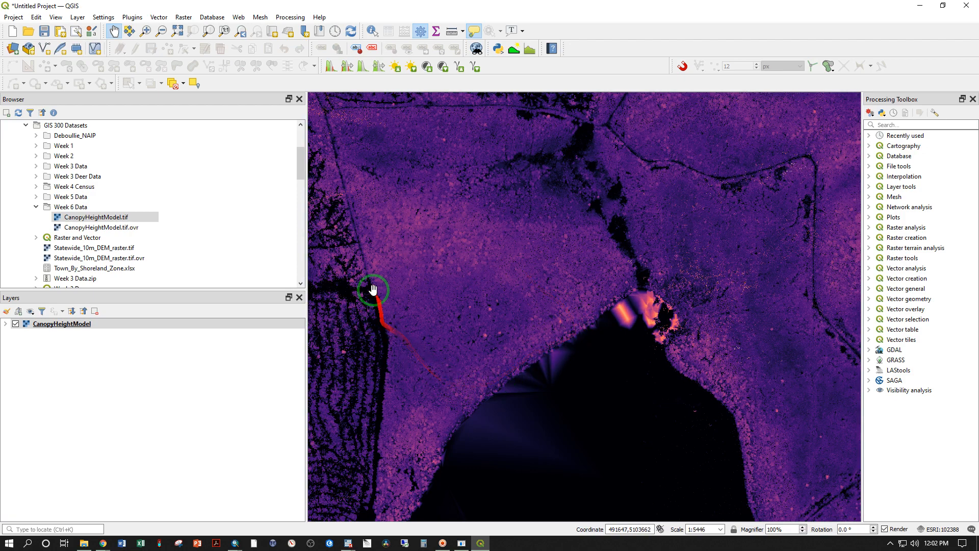
{"action": "scroll", "coordinate": [370, 295], "scroll_direction": "up", "scroll_amount": 1}
{"action": "scroll", "coordinate": [370, 294], "scroll_direction": "down", "scroll_amount": 3}
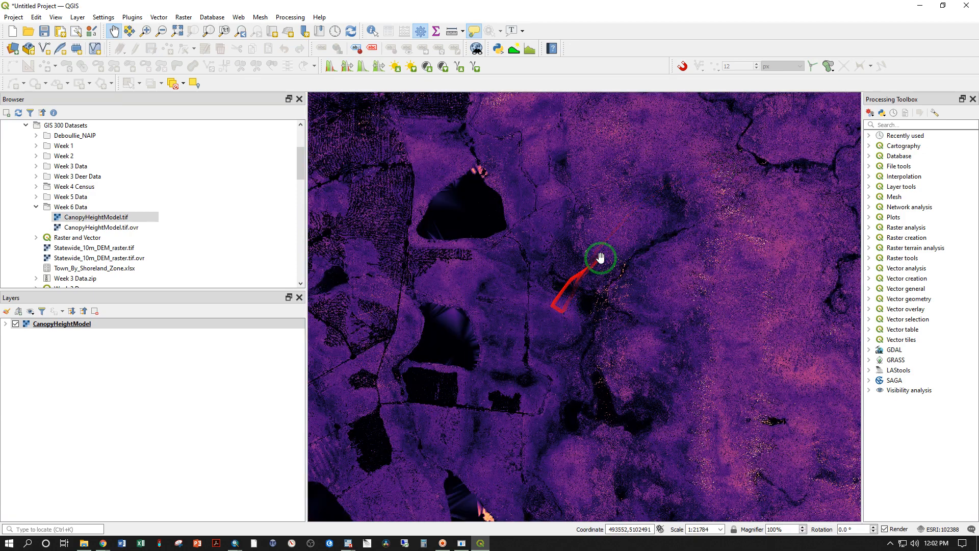
- Open the Reclassify by table tool for CanopyHeightModel and add two rows to its reclassification table
{"action": "left_click", "coordinate": [924, 125]}
{"action": "type", "text": "reclassify"}
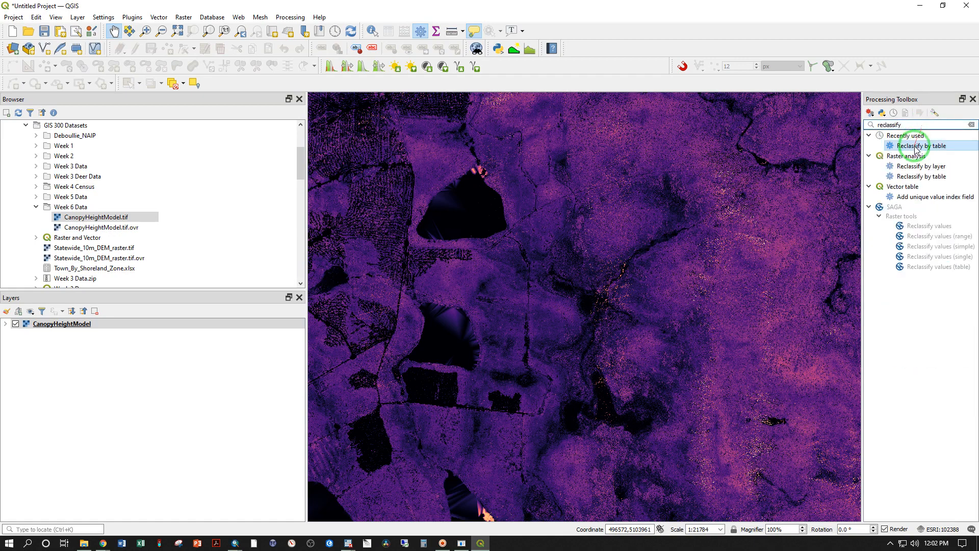
{"action": "double_click", "coordinate": [920, 146]}
{"action": "left_click_drag", "start_coordinate": [390, 168], "coordinate": [524, 149]}
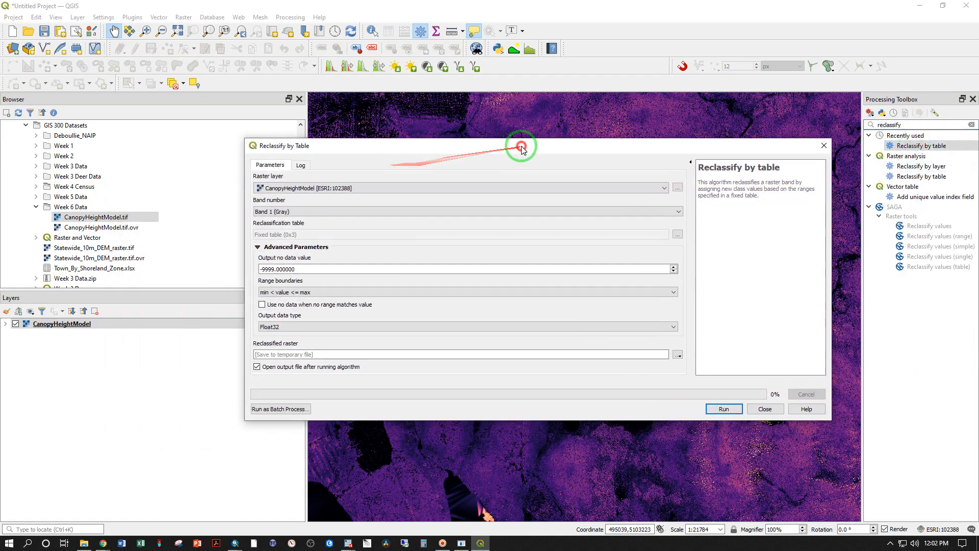
{"action": "left_click", "coordinate": [680, 234]}
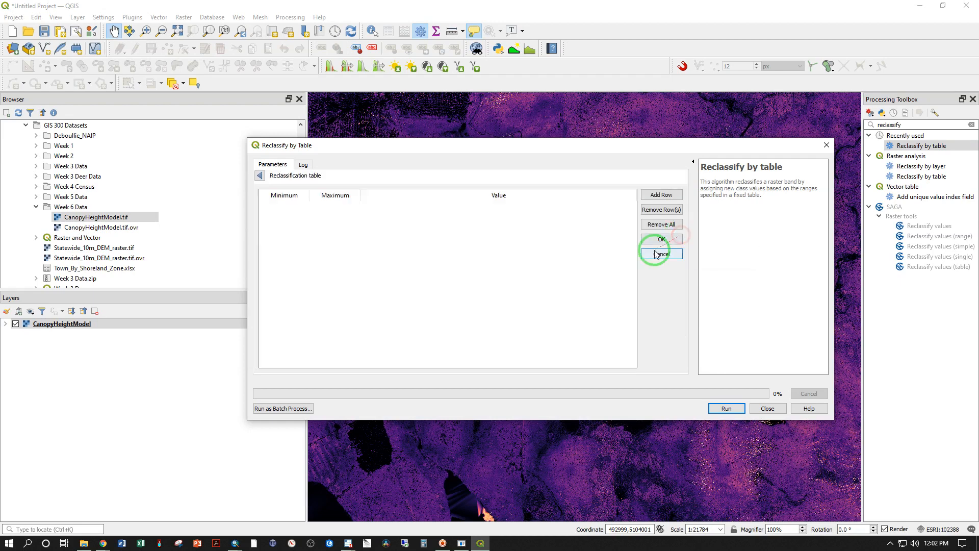
{"action": "left_click", "coordinate": [660, 195]}
{"action": "left_click", "coordinate": [661, 195]}
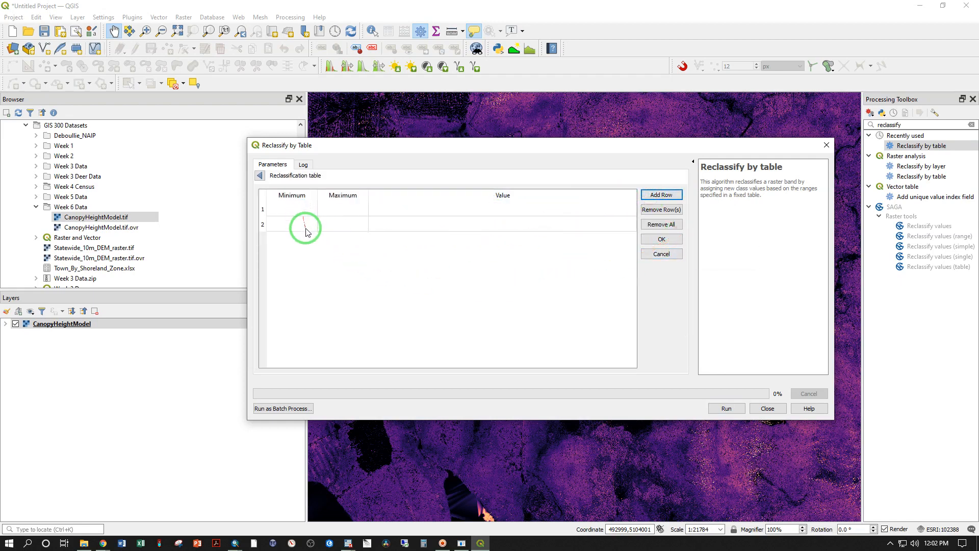
- Define the first class with minimum 0, maximum 4 and value 1
{"action": "left_click", "coordinate": [295, 211]}
{"action": "left_click", "coordinate": [297, 212]}
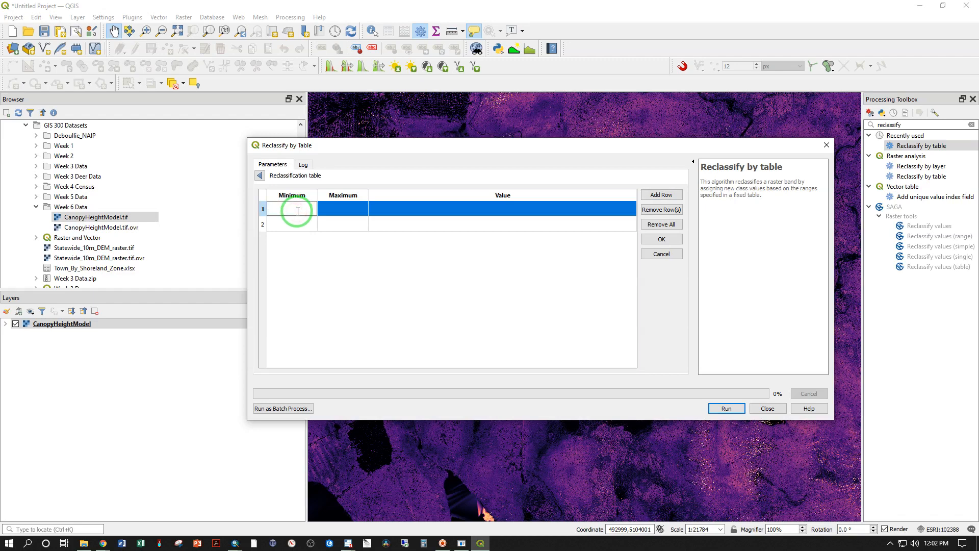
{"action": "type", "text": "0"}
{"action": "left_click", "coordinate": [339, 214]}
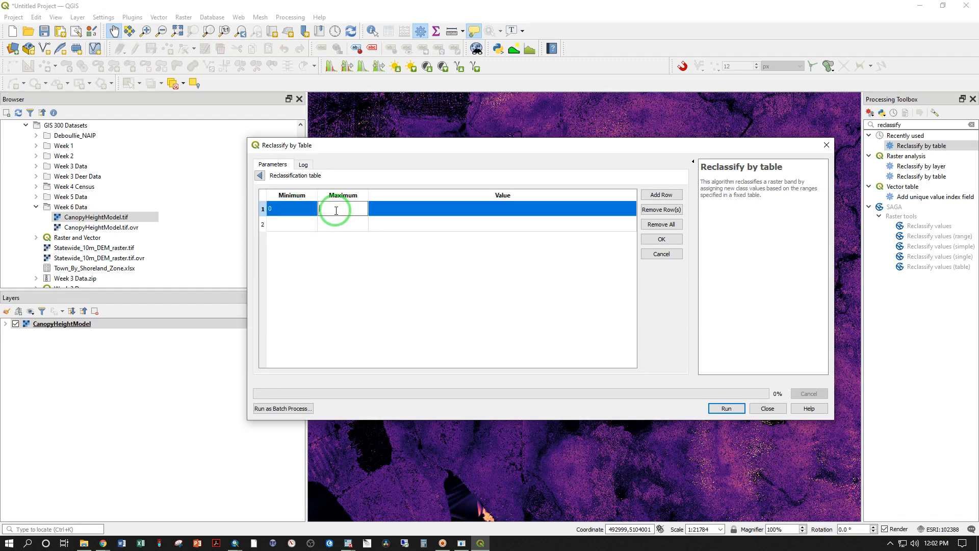
{"action": "left_click", "coordinate": [382, 211]}
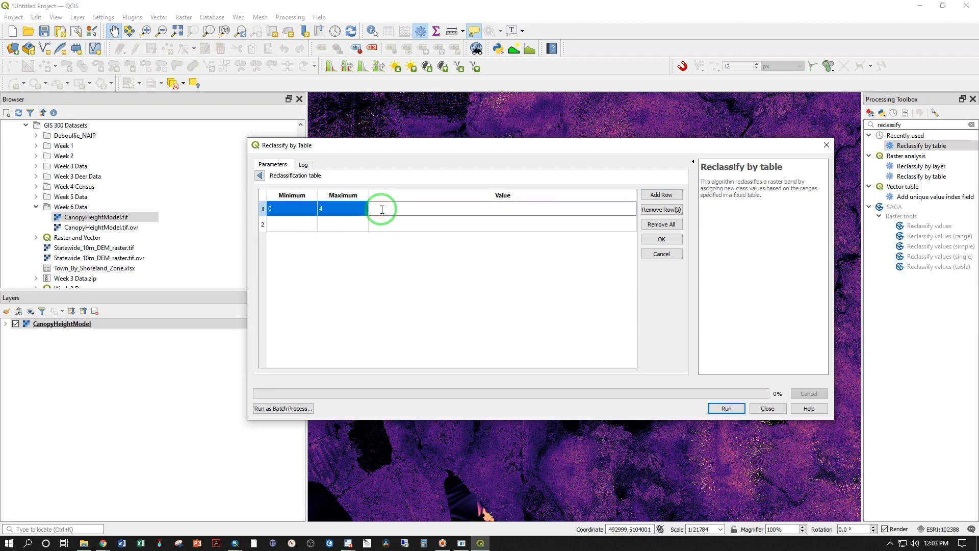
{"action": "type", "text": "1"}
- Define the second class with minimum 4.00000001, maximum 50 and value -9999, and accept the table
{"action": "left_click", "coordinate": [289, 221]}
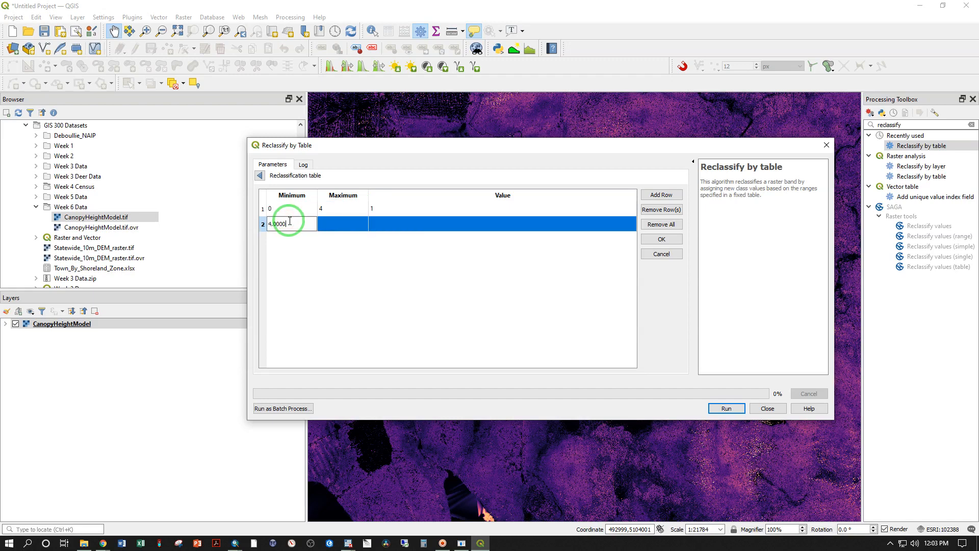
{"action": "left_click", "coordinate": [345, 225]}
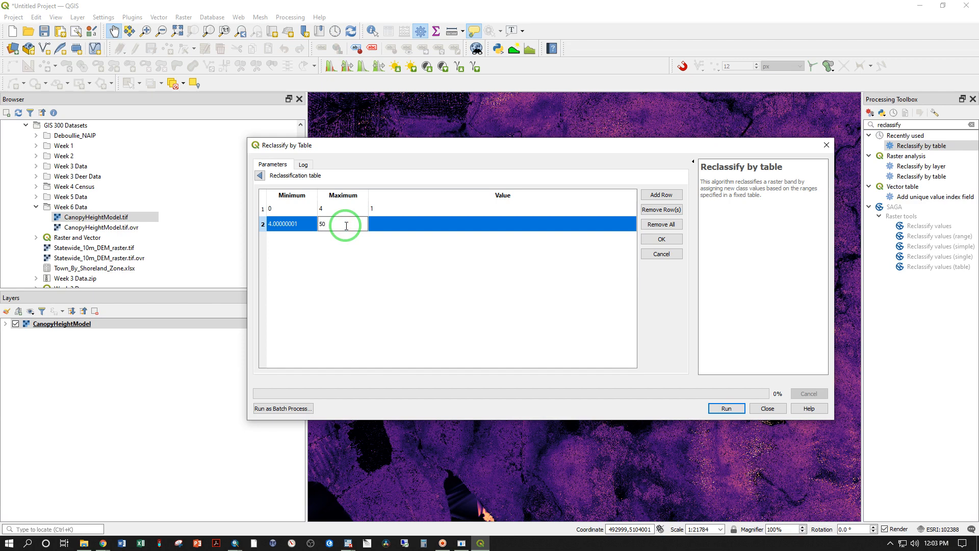
{"action": "left_click", "coordinate": [383, 223]}
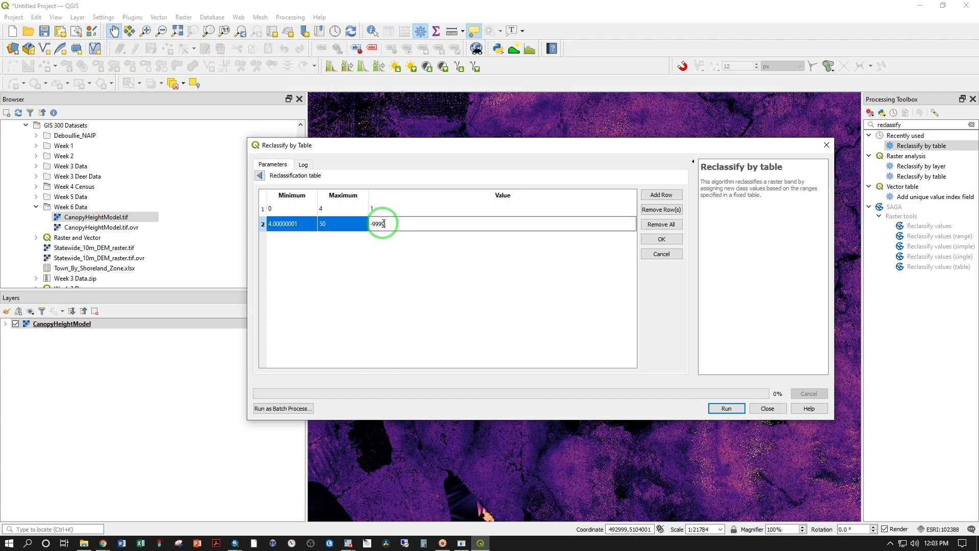
{"action": "type", "text": "-9999"}
{"action": "left_click", "coordinate": [431, 266]}
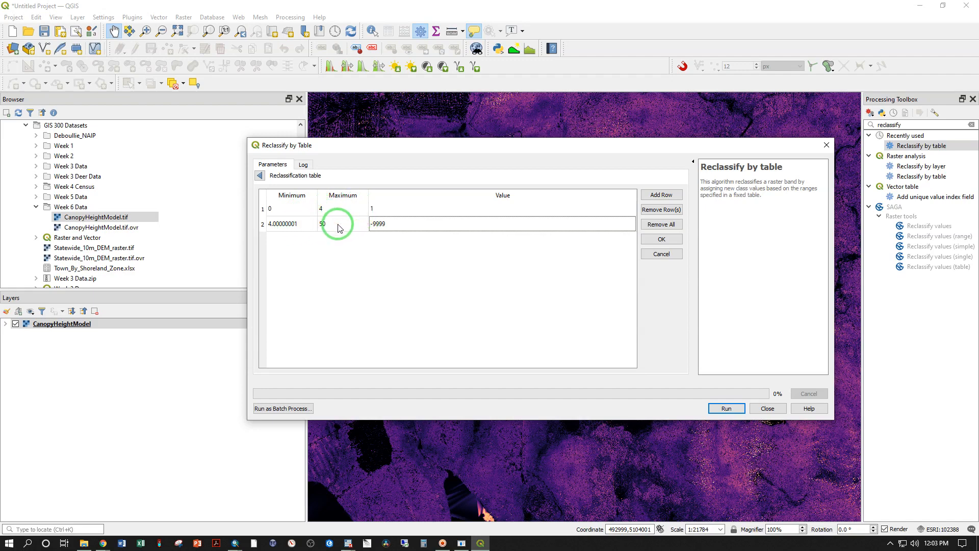
{"action": "left_click", "coordinate": [661, 239]}
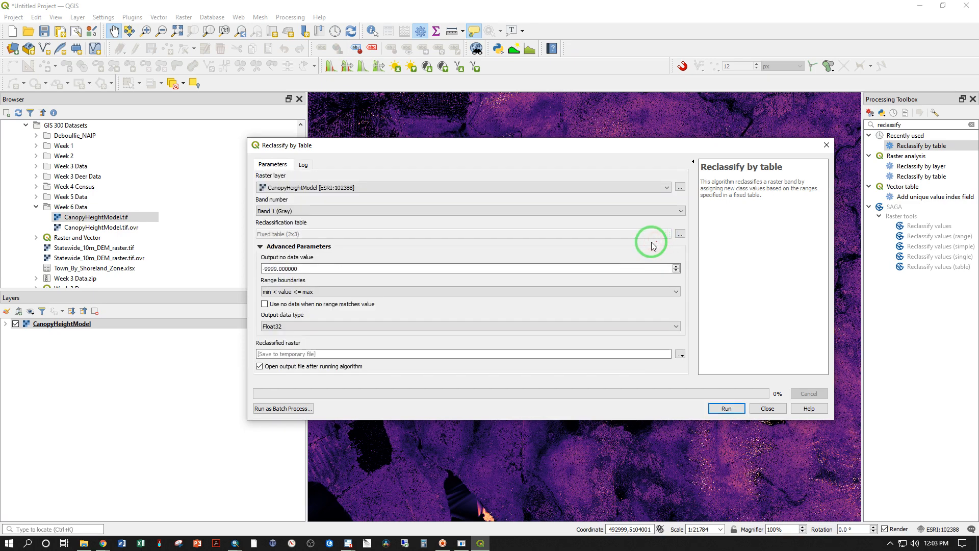
- Set the range boundaries to min <= value <= max and run the reclassification to a temporary file
{"action": "left_click", "coordinate": [358, 291]}
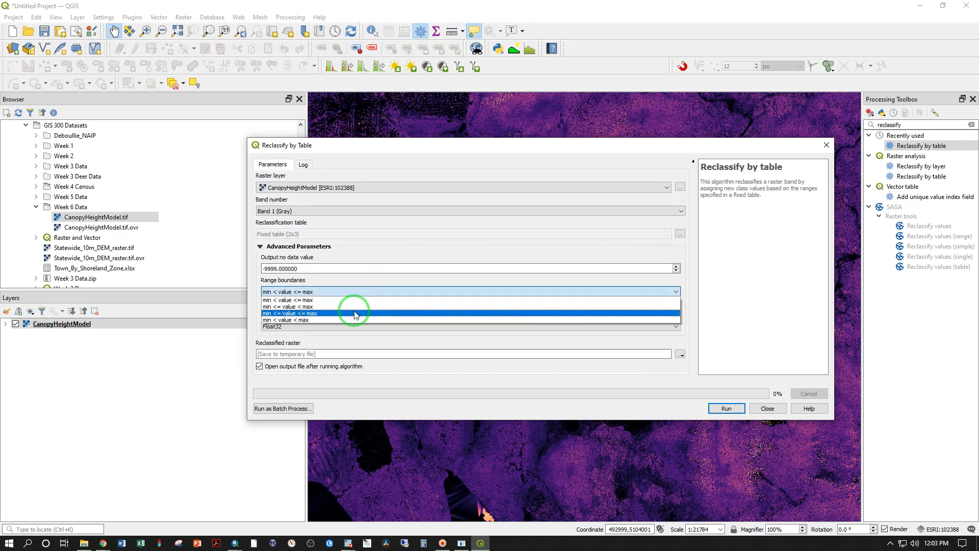
{"action": "left_click", "coordinate": [354, 313]}
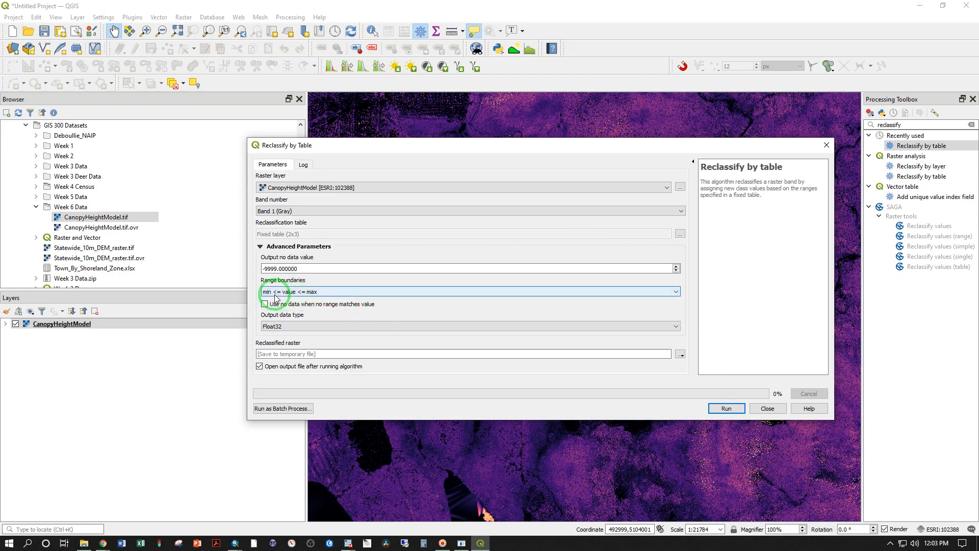
{"action": "left_click", "coordinate": [270, 354]}
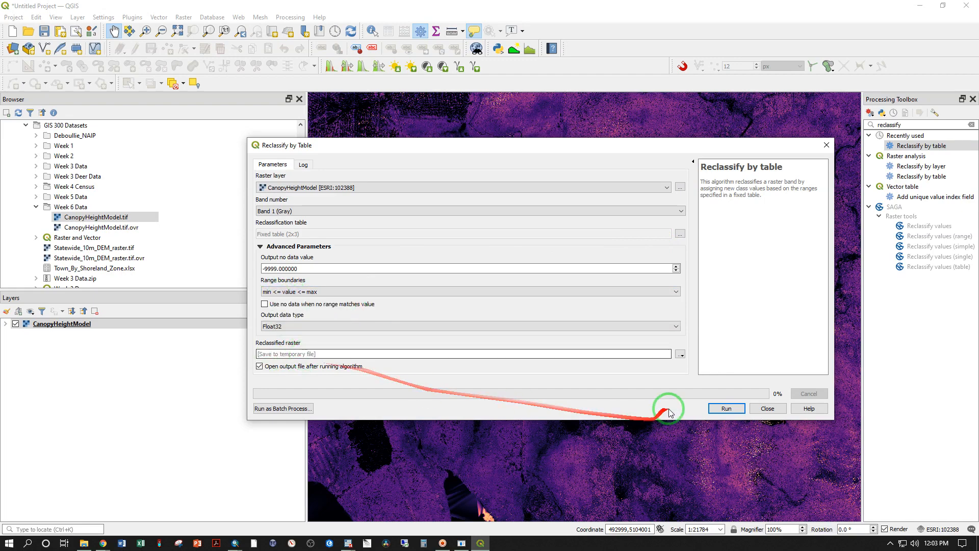
{"action": "left_click", "coordinate": [724, 408]}
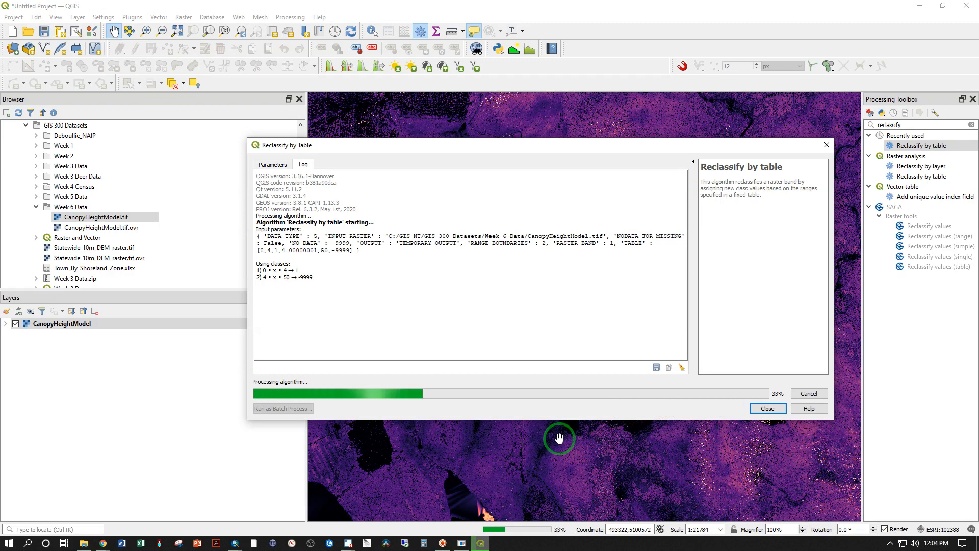
- Close the reclassification dialog and hide the CanopyHeightModel layer to inspect the Reclassified raster on its own
{"action": "left_click", "coordinate": [767, 409]}
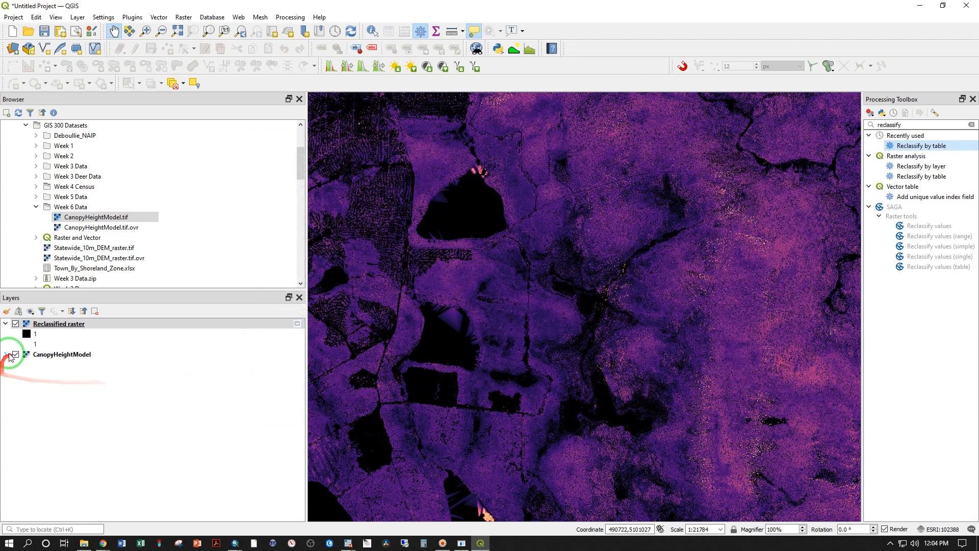
{"action": "left_click", "coordinate": [16, 355]}
{"action": "left_click", "coordinate": [15, 354]}
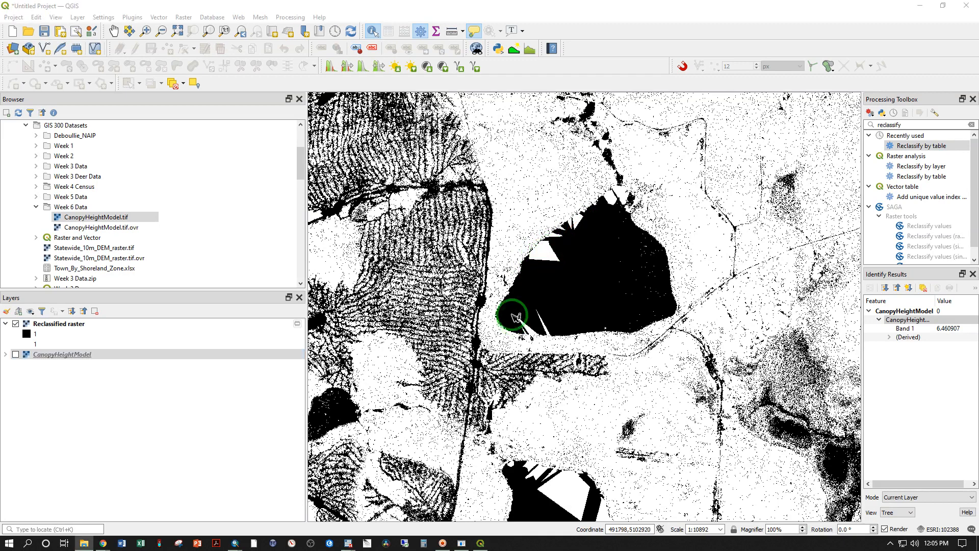
{"action": "left_click_drag", "start_coordinate": [512, 315], "coordinate": [542, 229]}
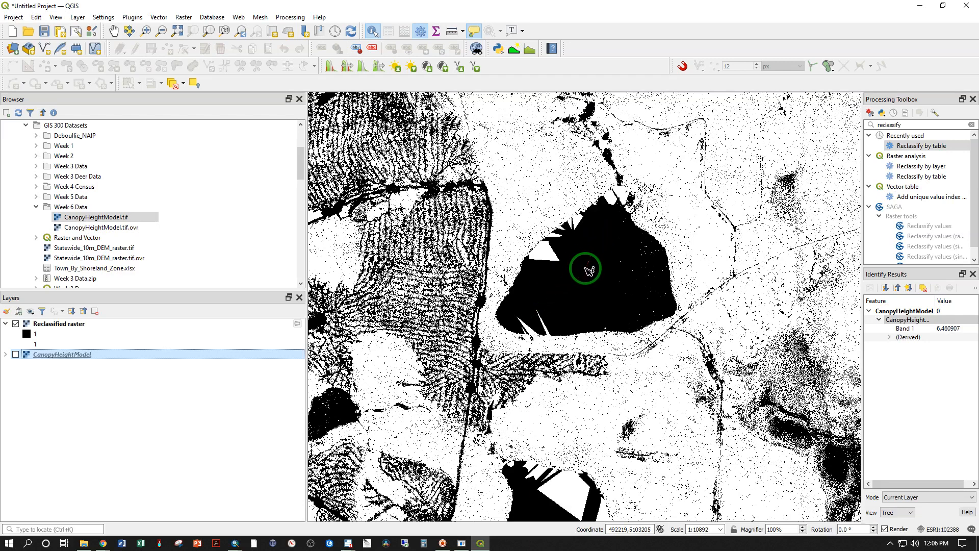
{"action": "scroll", "coordinate": [528, 206], "scroll_direction": "up", "scroll_amount": 2}
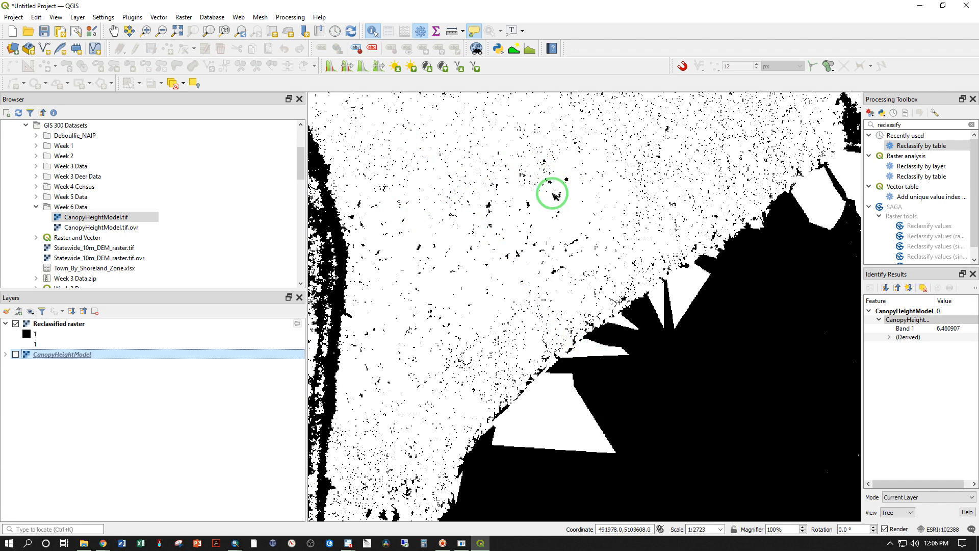
- Polygonize the Reclassified raster's Band 1 into a temporary vector layer with the field DN, and close the tool
{"action": "left_click", "coordinate": [184, 18]}
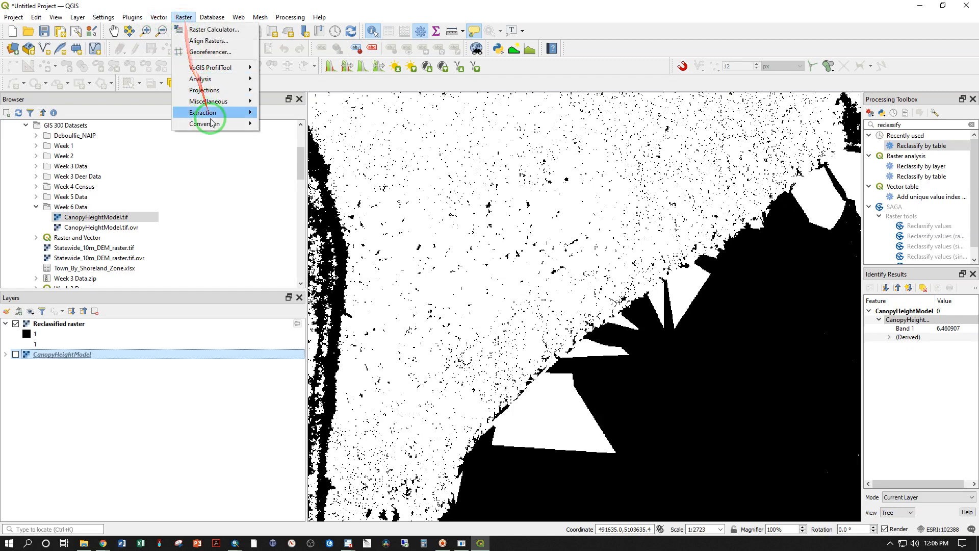
{"action": "mouse_move", "coordinate": [214, 123]}
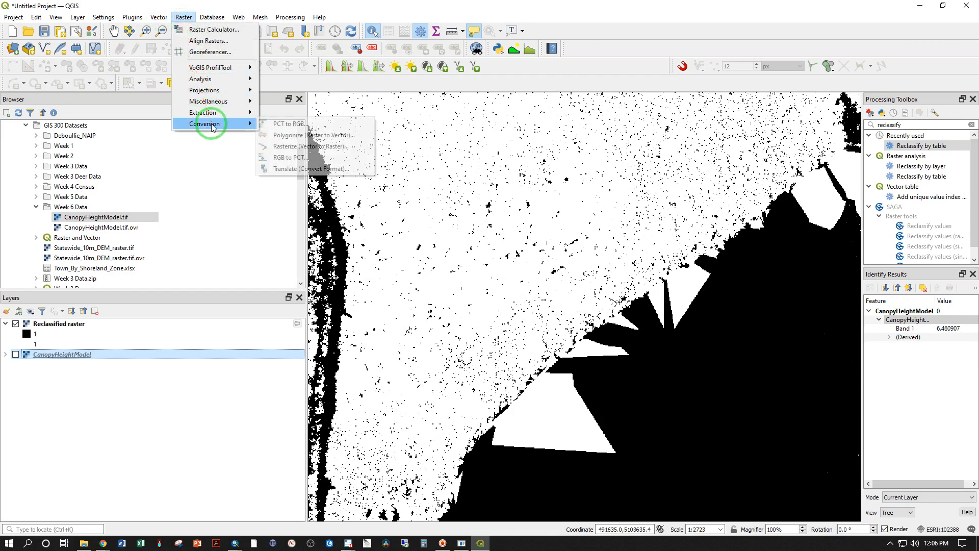
{"action": "left_click", "coordinate": [307, 135]}
{"action": "left_click", "coordinate": [293, 188]}
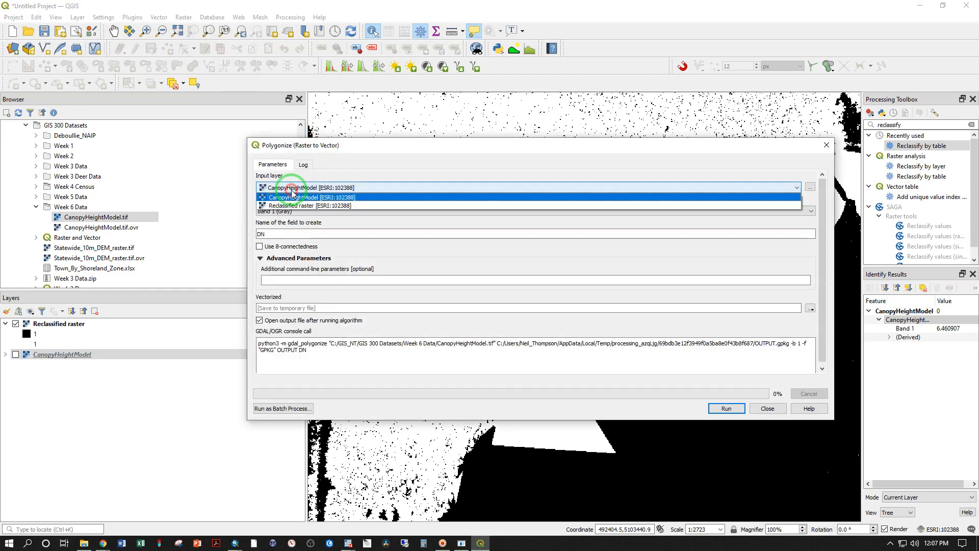
{"action": "left_click", "coordinate": [295, 205]}
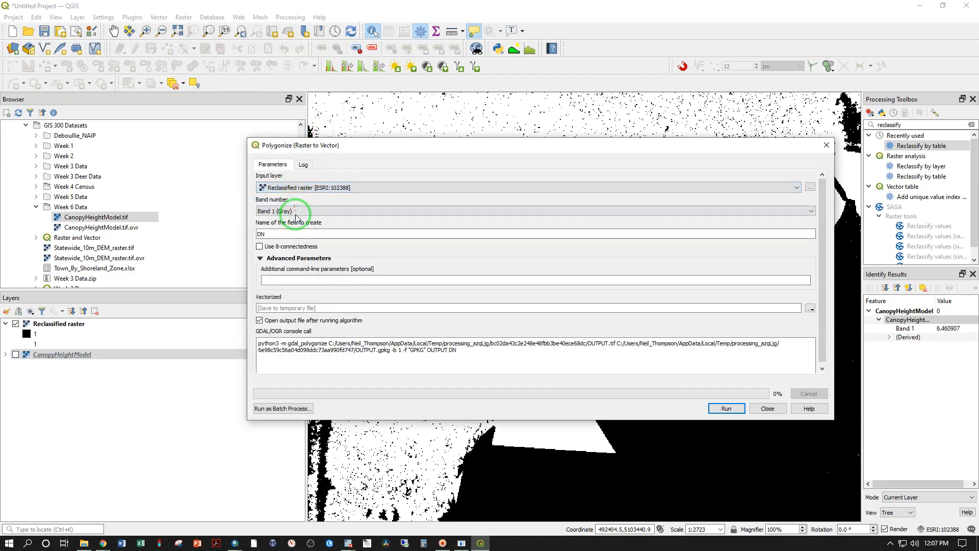
{"action": "left_click", "coordinate": [725, 409]}
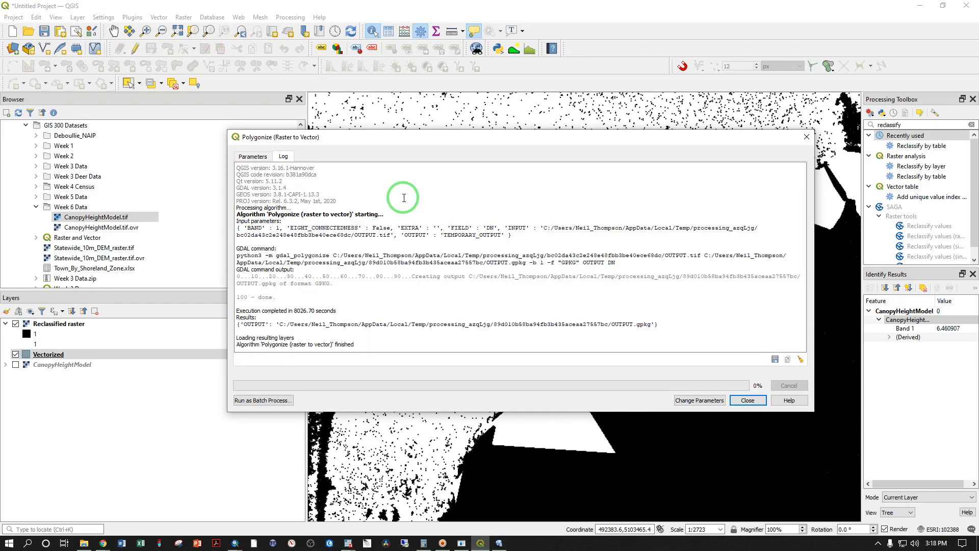
{"action": "left_click_drag", "start_coordinate": [400, 192], "coordinate": [402, 255]}
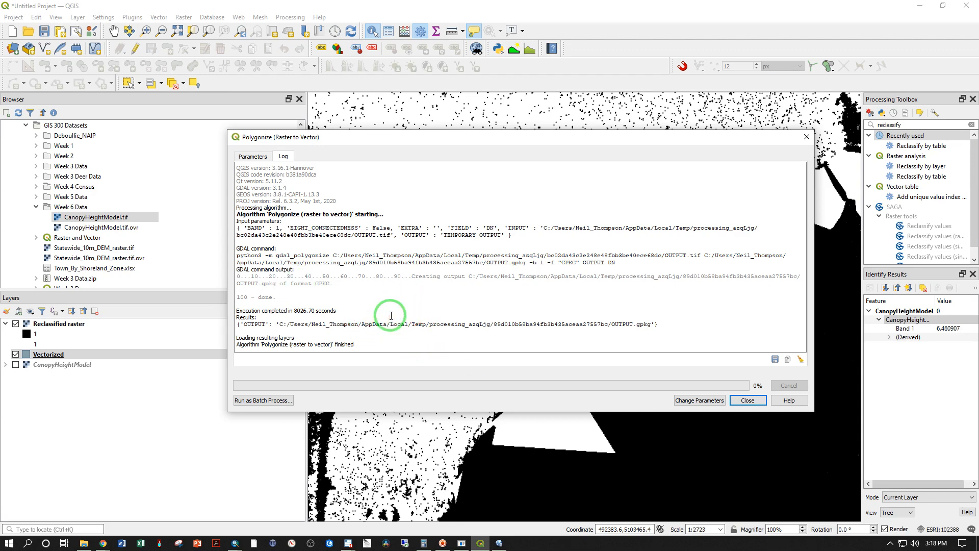
{"action": "left_click", "coordinate": [746, 401]}
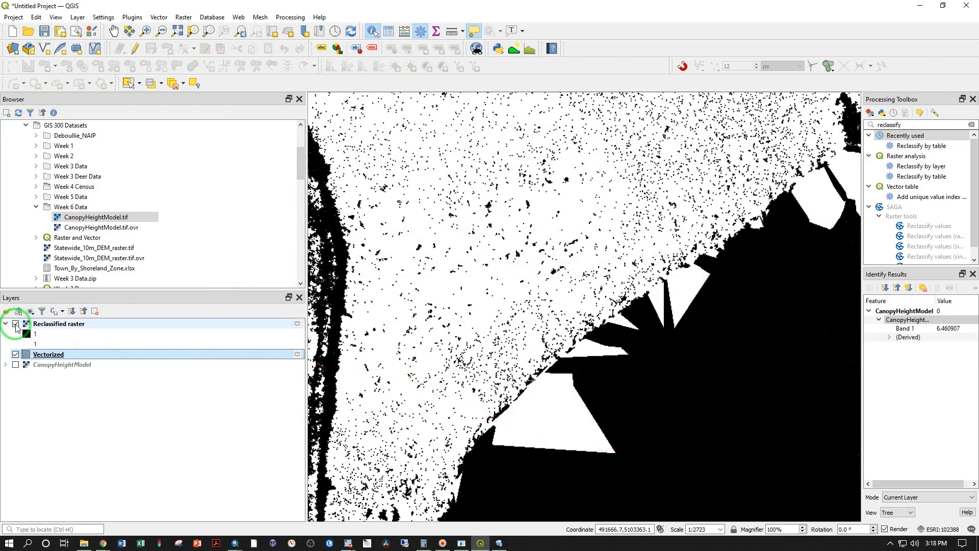
- Hide the Reclassified raster layer and inspect the polygons of the Vectorized layer
{"action": "left_click", "coordinate": [16, 325]}
{"action": "left_click", "coordinate": [53, 356]}
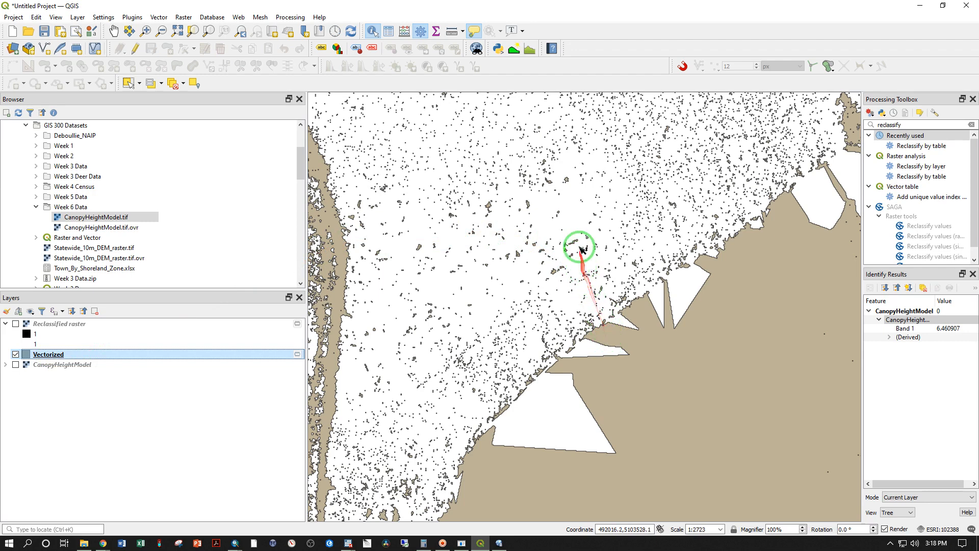
{"action": "scroll", "coordinate": [484, 212], "scroll_direction": "up", "scroll_amount": 3}
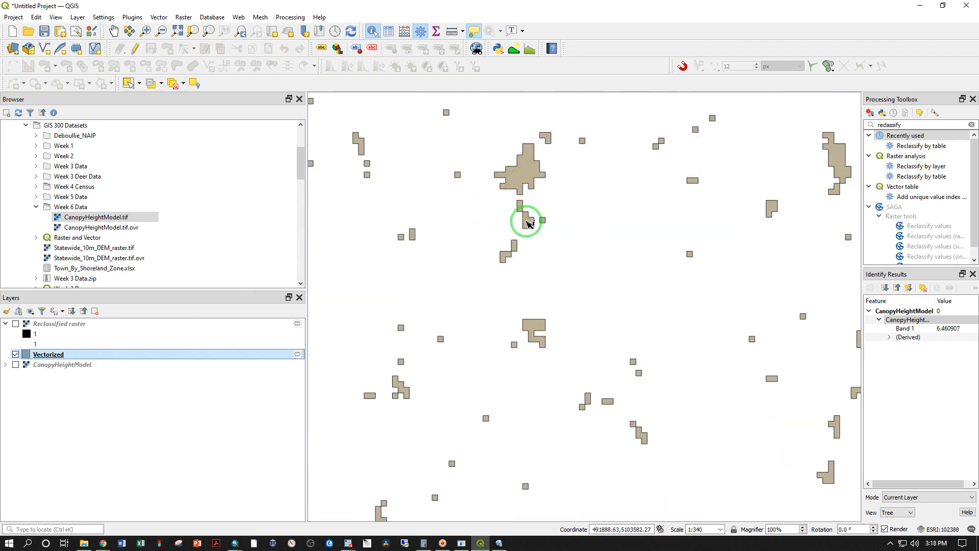
{"action": "scroll", "coordinate": [526, 223], "scroll_direction": "down", "scroll_amount": 3}
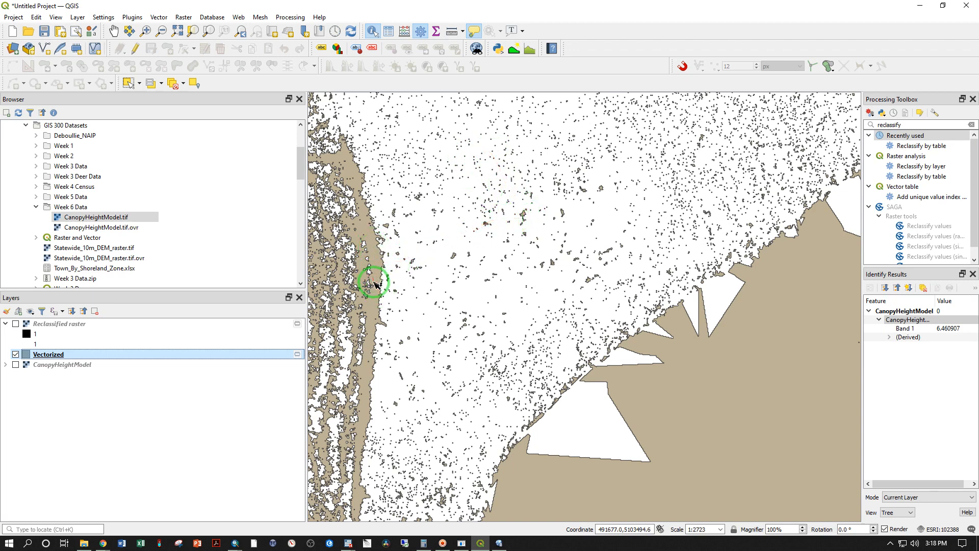
- Add a whole-number field SqMeters to the Vectorized layer's attribute table, calculated with the expression $area
{"action": "right_click", "coordinate": [42, 356]}
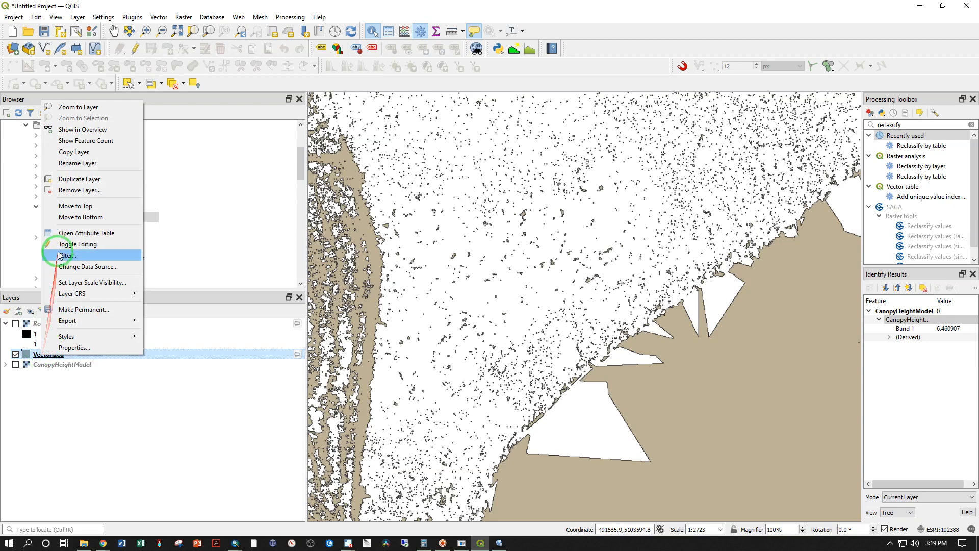
{"action": "left_click", "coordinate": [72, 233]}
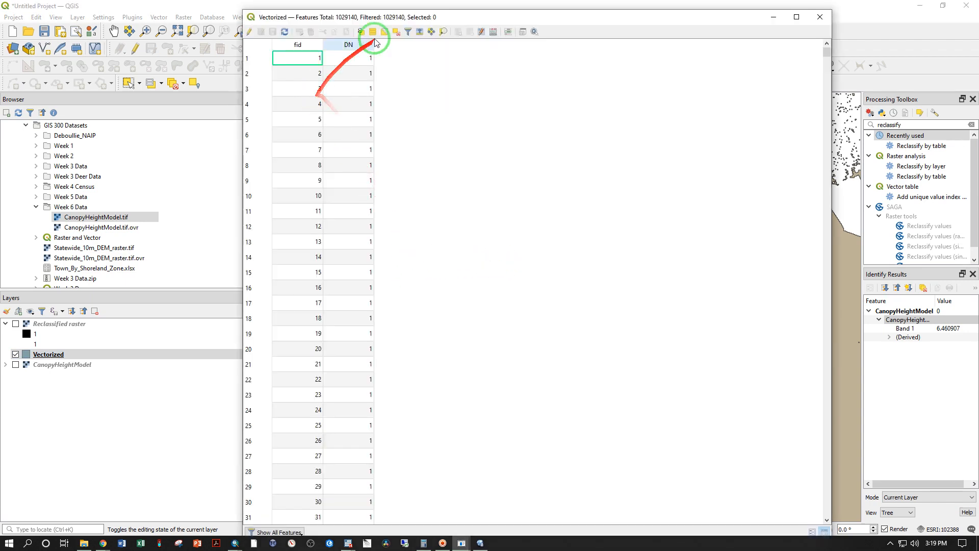
{"action": "left_click", "coordinate": [493, 32]}
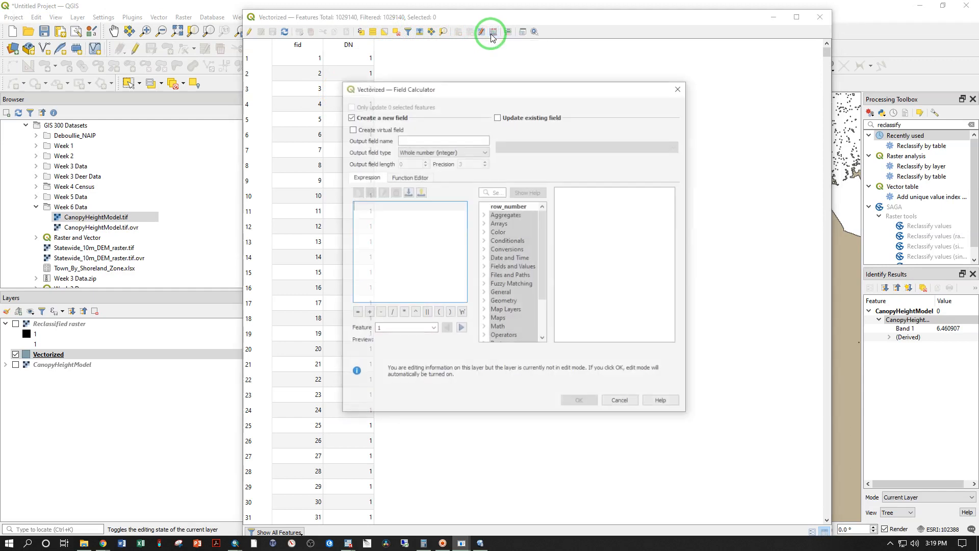
{"action": "left_click", "coordinate": [423, 246]}
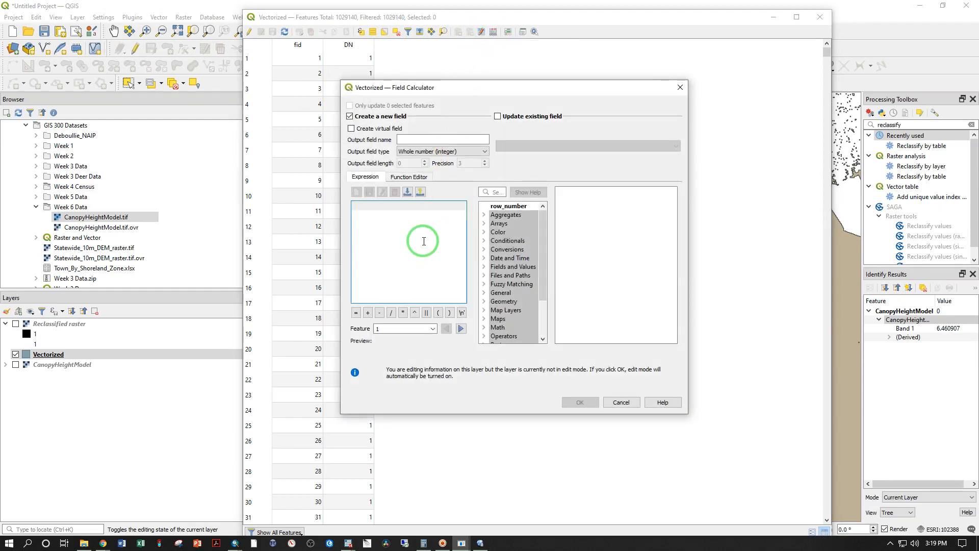
{"action": "type", "text": "$area"}
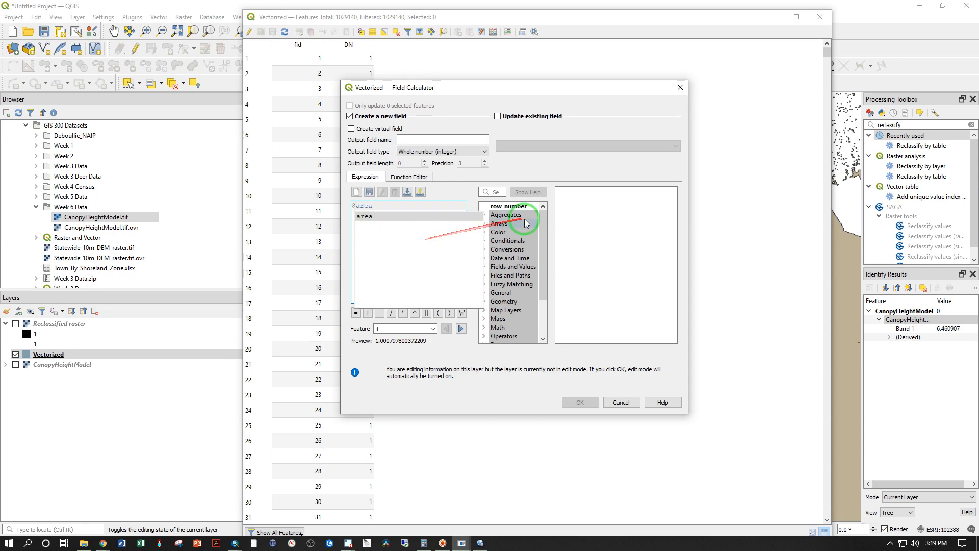
{"action": "left_click", "coordinate": [389, 211]}
{"action": "left_click", "coordinate": [427, 138]}
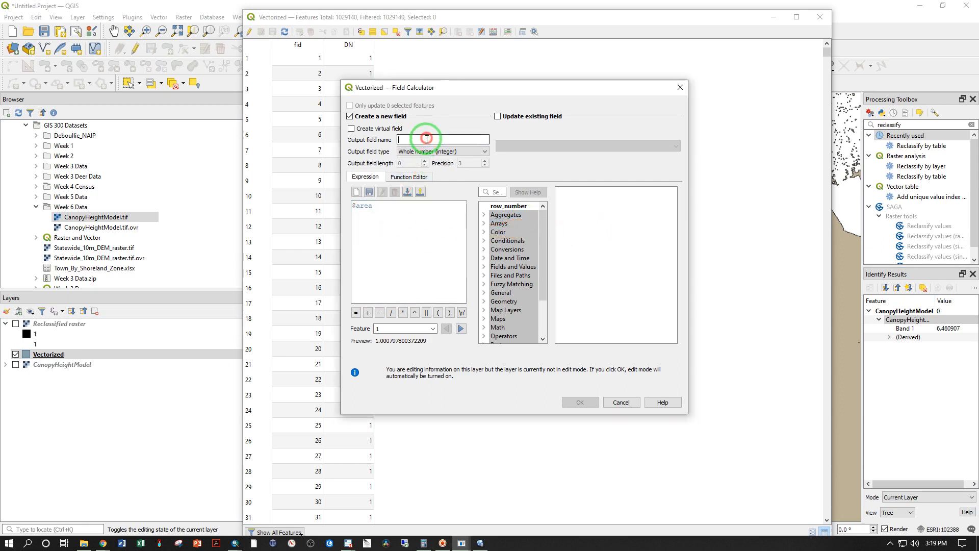
{"action": "type", "text": "SqMeters"}
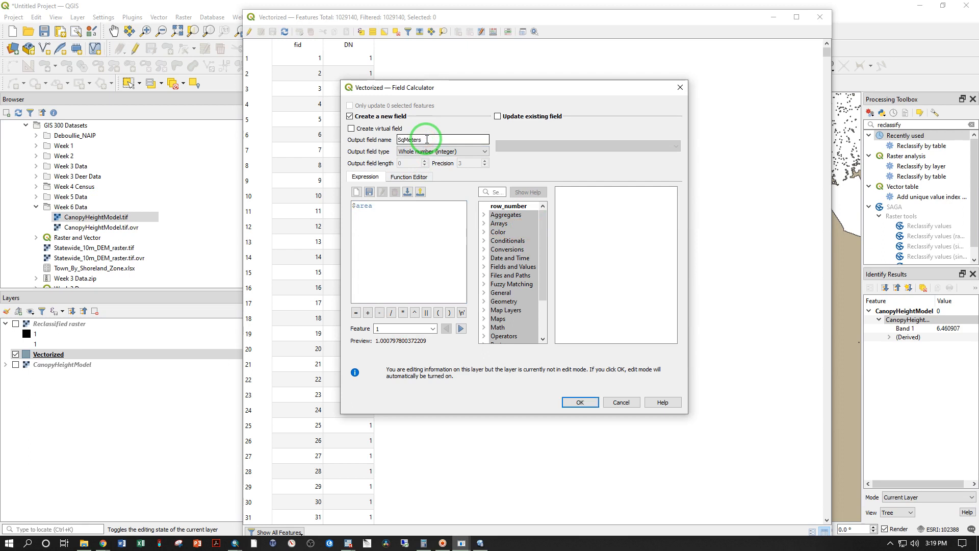
{"action": "left_click", "coordinate": [578, 402]}
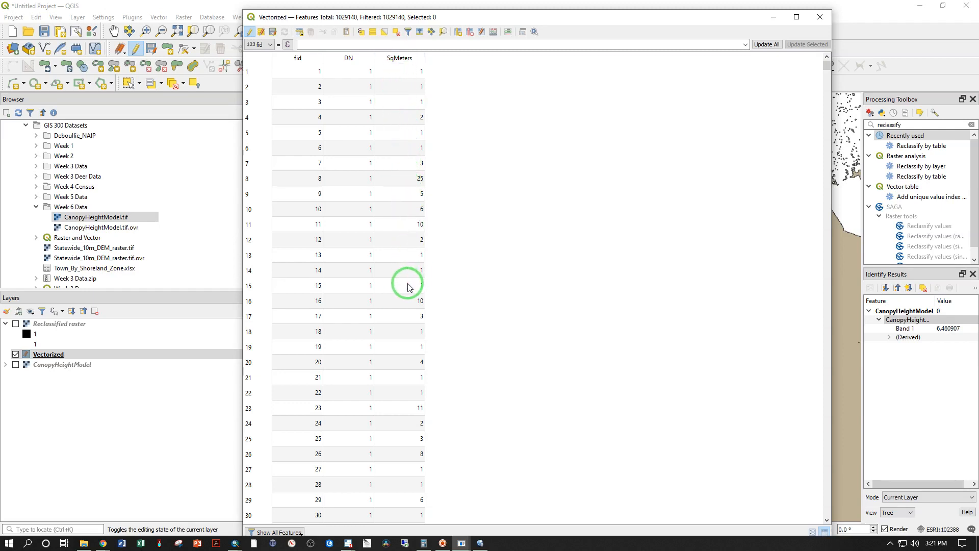
- Select the Vectorized features matching the expression SqMeters>2000, and close the attribute table to view the selection on the map
{"action": "scroll", "coordinate": [408, 281], "scroll_direction": "down", "scroll_amount": 1}
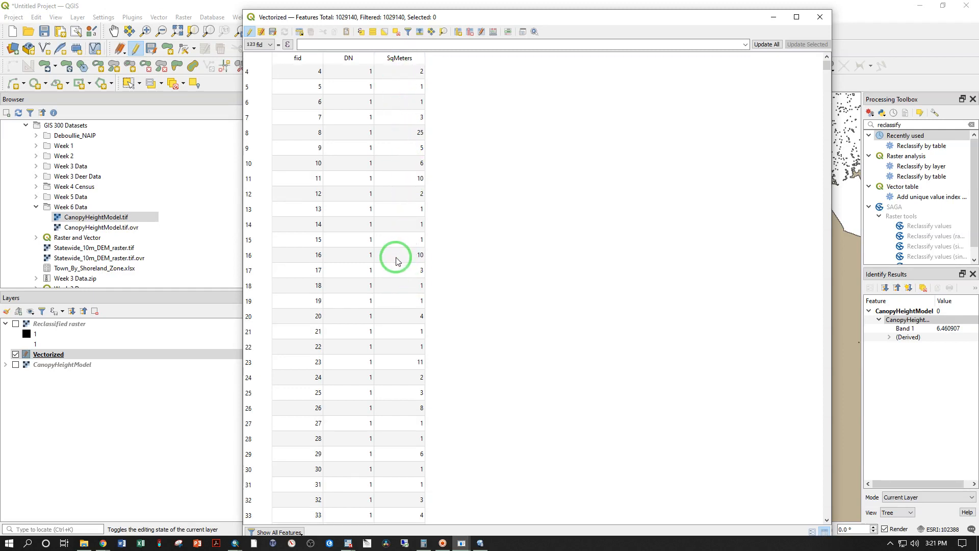
{"action": "scroll", "coordinate": [416, 165], "scroll_direction": "down", "scroll_amount": 9}
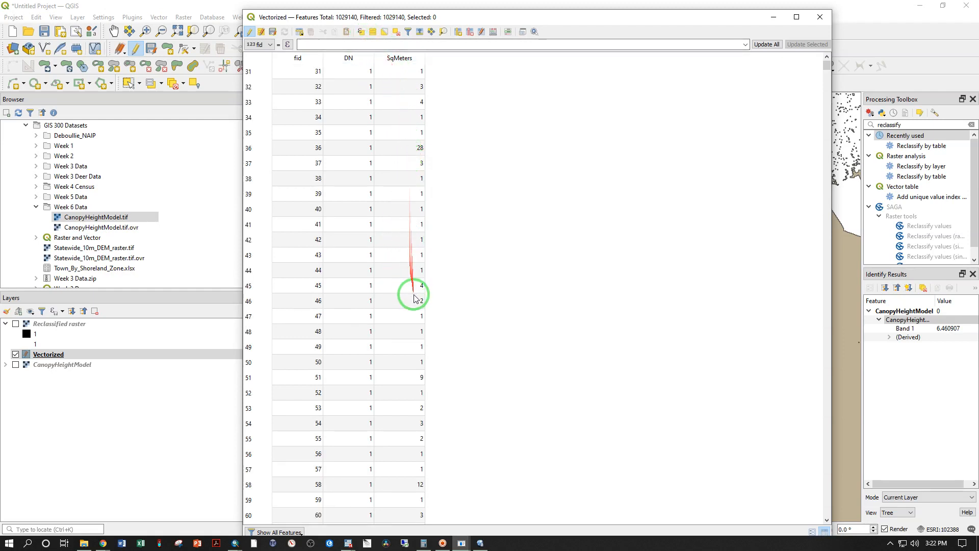
{"action": "left_click", "coordinate": [360, 32]}
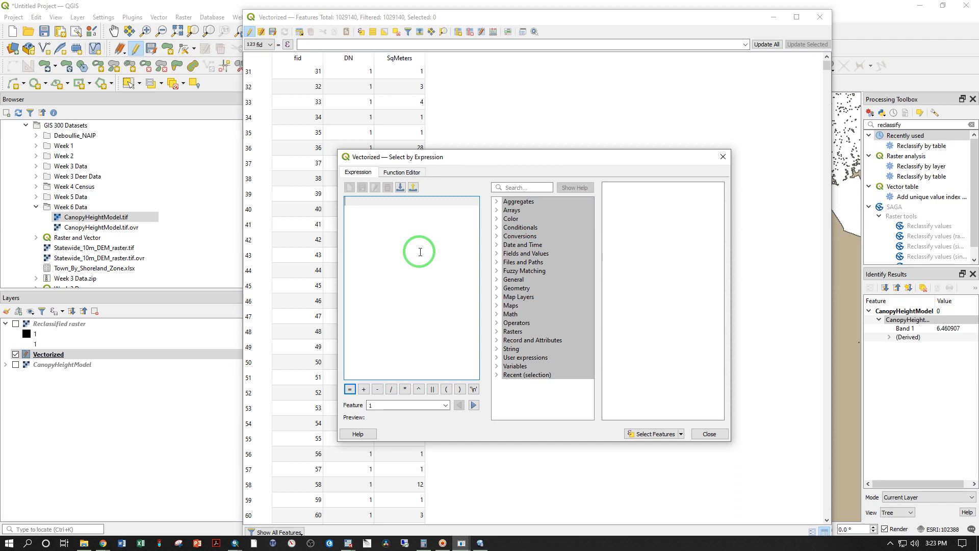
{"action": "left_click", "coordinate": [366, 232]}
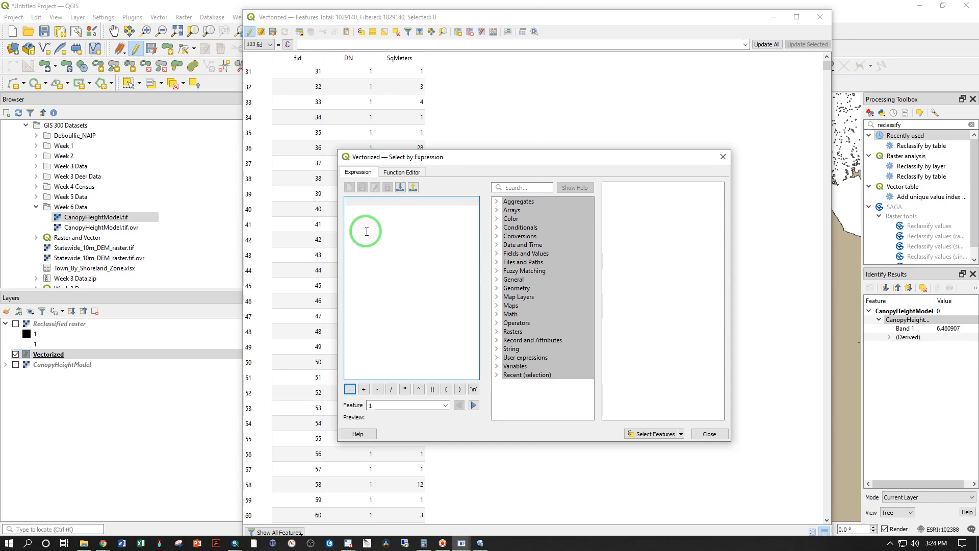
{"action": "type", "text": "Sq"}
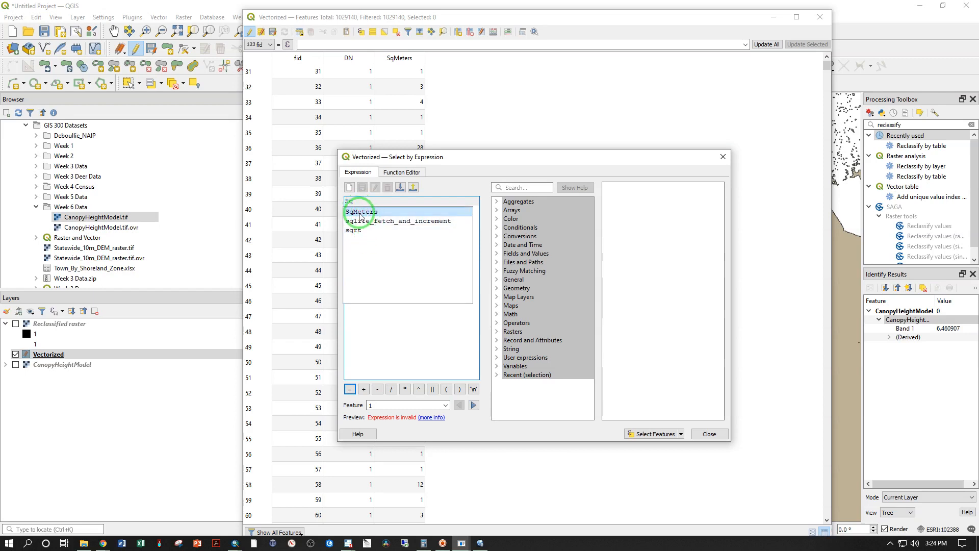
{"action": "double_click", "coordinate": [365, 212]}
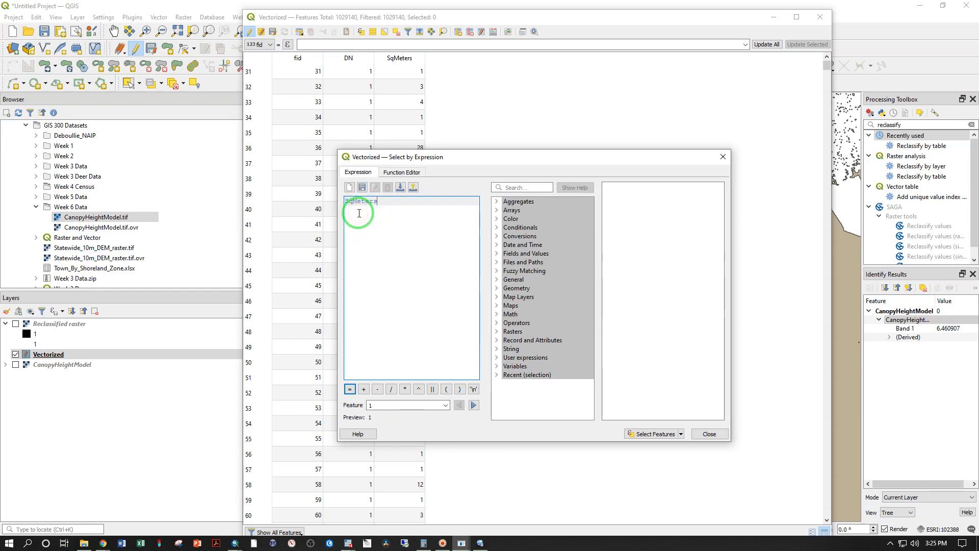
{"action": "type", "text": ">2000"}
{"action": "left_click", "coordinate": [653, 434]}
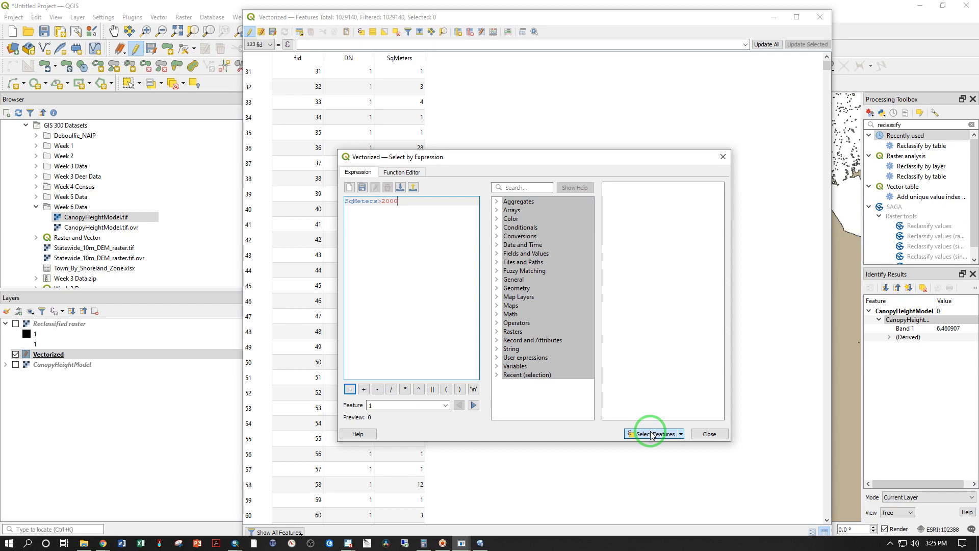
{"action": "left_click", "coordinate": [709, 434]}
{"action": "left_click", "coordinate": [820, 17]}
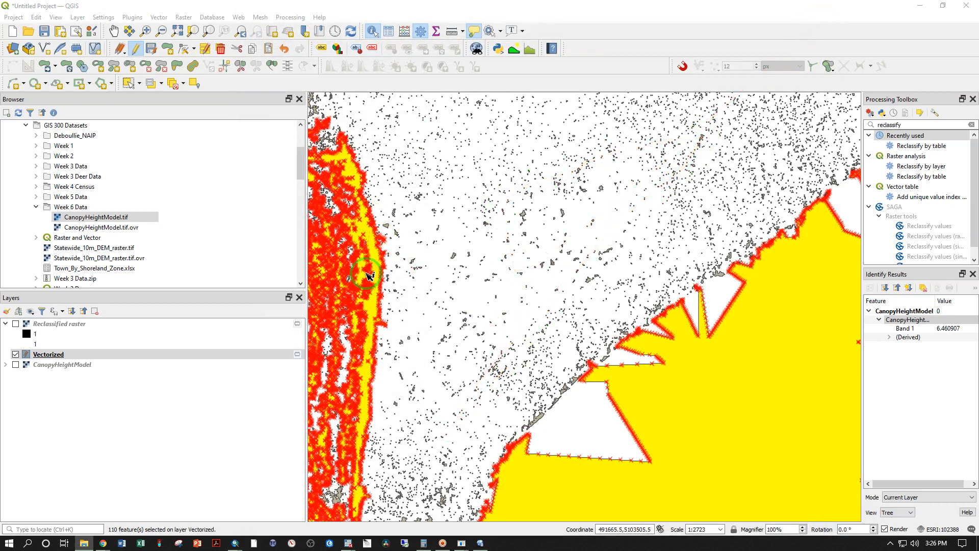
{"action": "scroll", "coordinate": [604, 245], "scroll_direction": "down", "scroll_amount": 2}
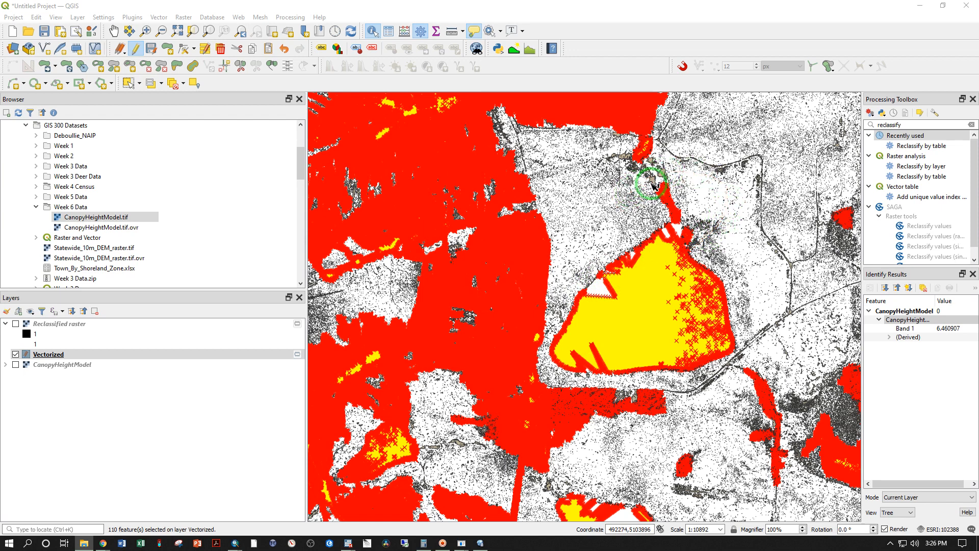
{"action": "mouse_move", "coordinate": [631, 203]}
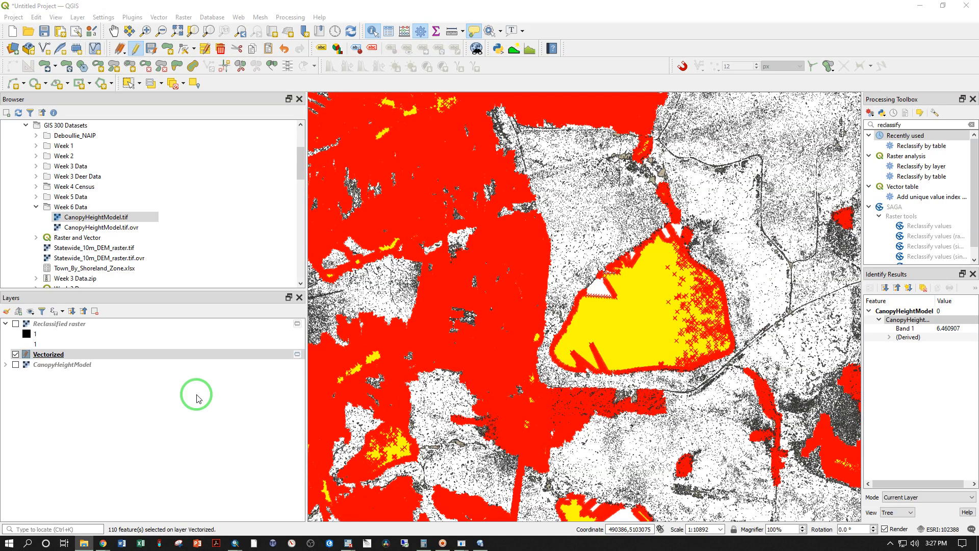
- Set up an ESRI Shapefile export of the Vectorized layer that saves only the selected features
{"action": "right_click", "coordinate": [49, 352]}
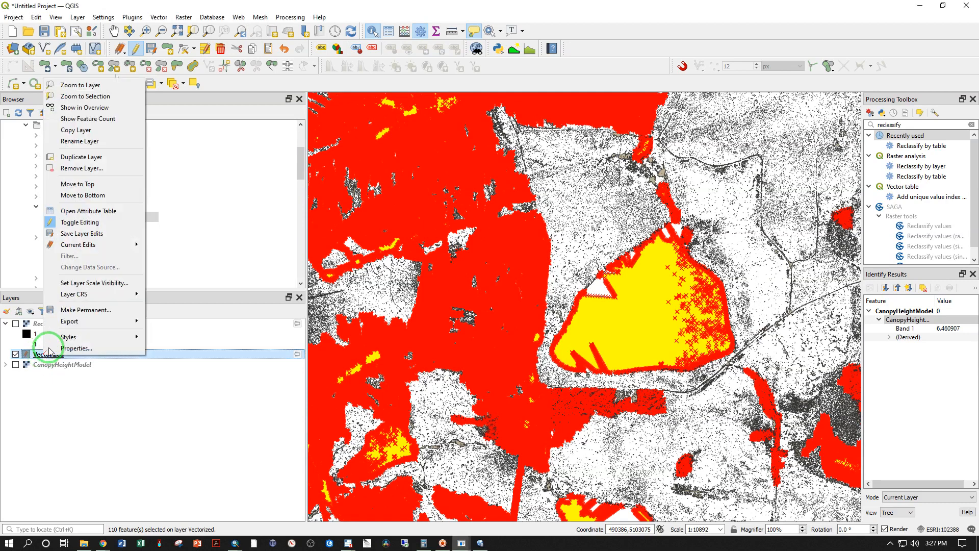
{"action": "mouse_move", "coordinate": [81, 320]}
{"action": "left_click", "coordinate": [169, 320]}
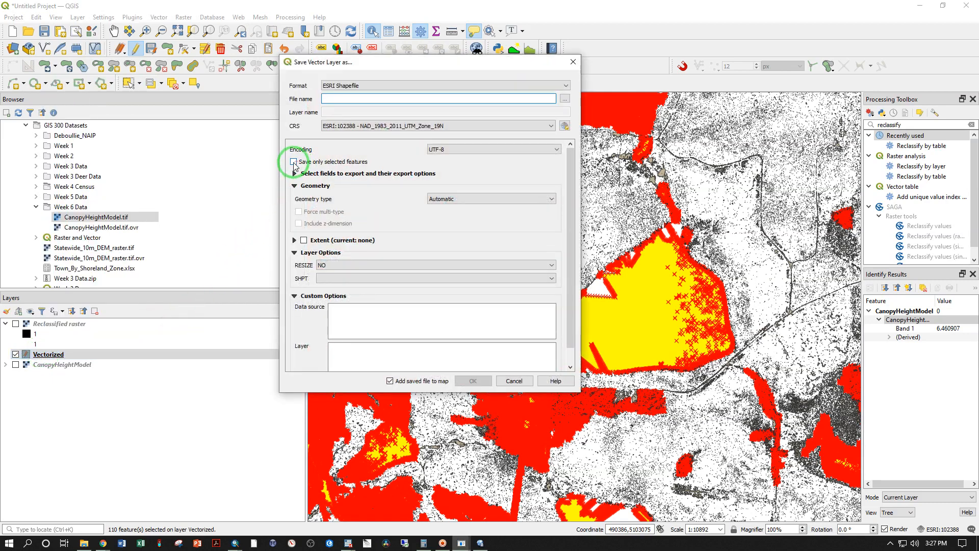
{"action": "left_click", "coordinate": [294, 162]}
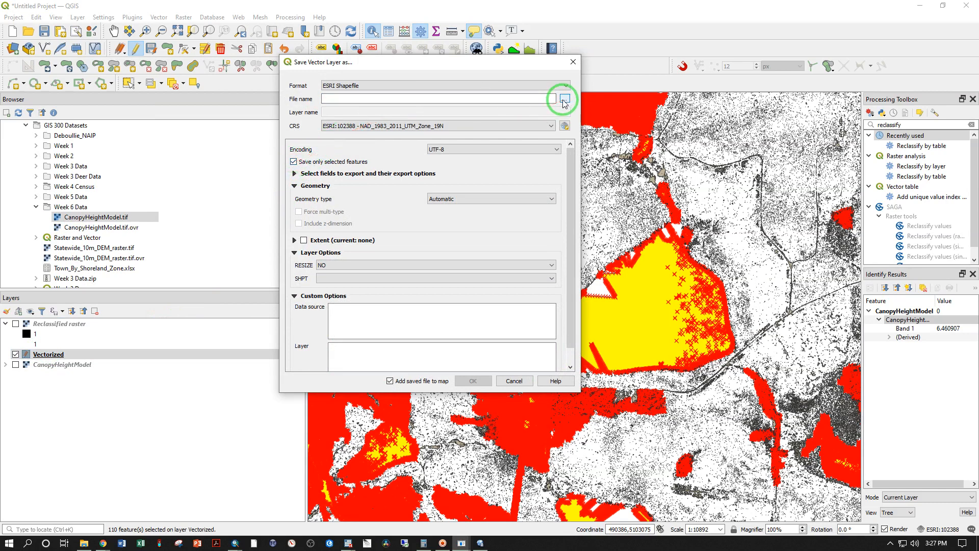
- Name the output Gaps4M_Over2000M.shp in the Week 6 Data folder of GIS 300 Datasets and run the export
{"action": "left_click", "coordinate": [563, 100]}
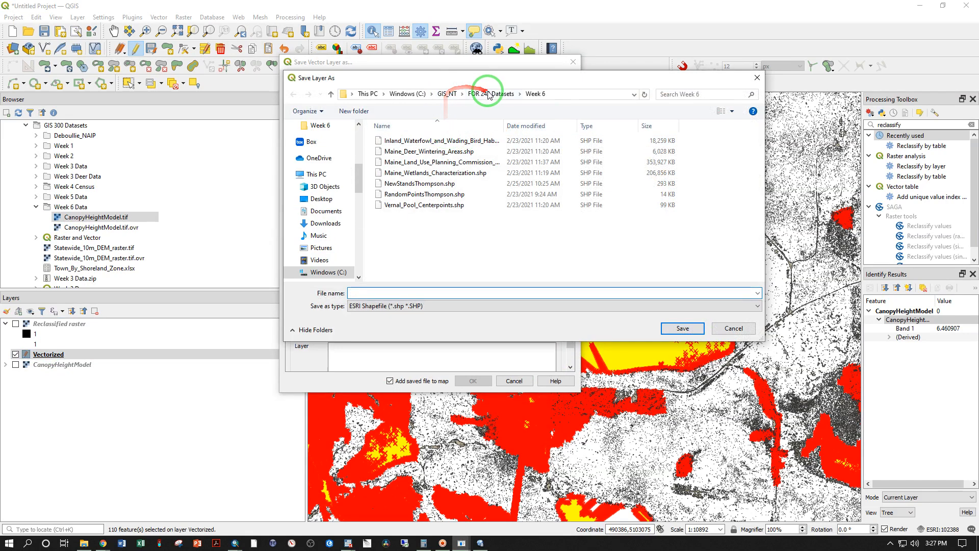
{"action": "left_click", "coordinate": [486, 94]}
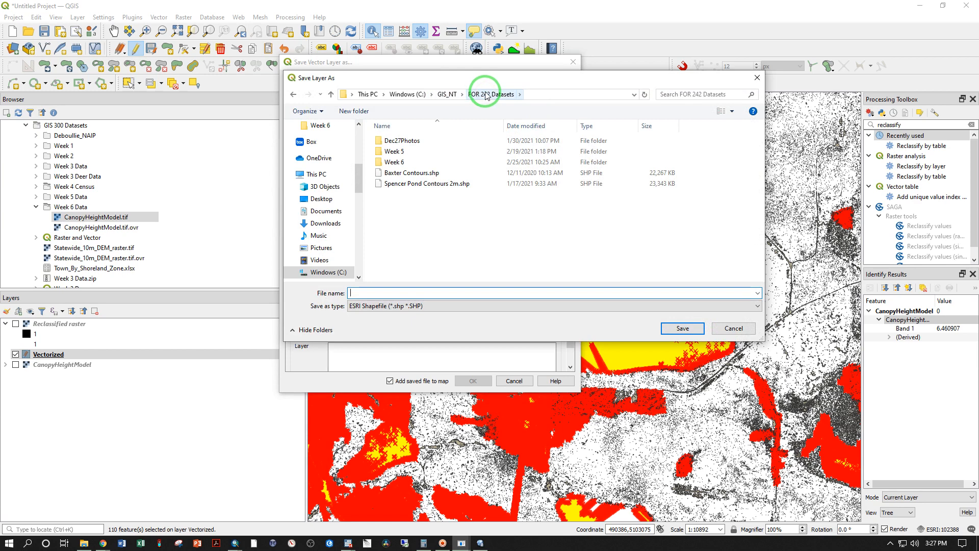
{"action": "left_click", "coordinate": [447, 94]}
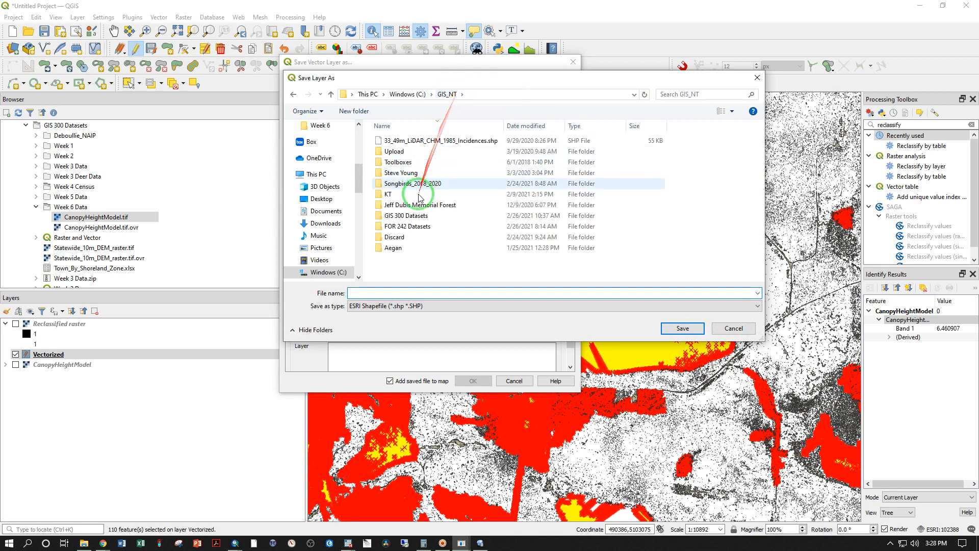
{"action": "double_click", "coordinate": [408, 215]}
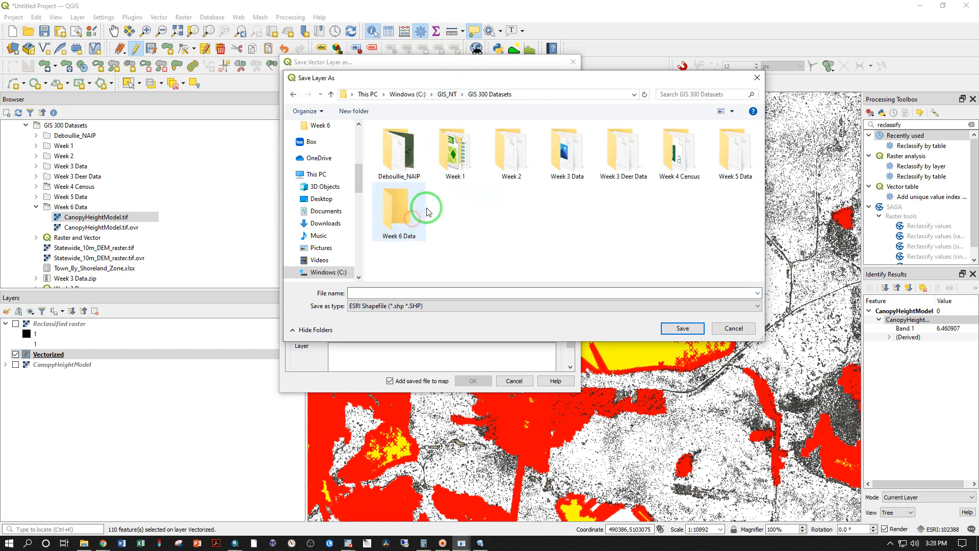
{"action": "double_click", "coordinate": [396, 213]}
{"action": "left_click", "coordinate": [376, 292]}
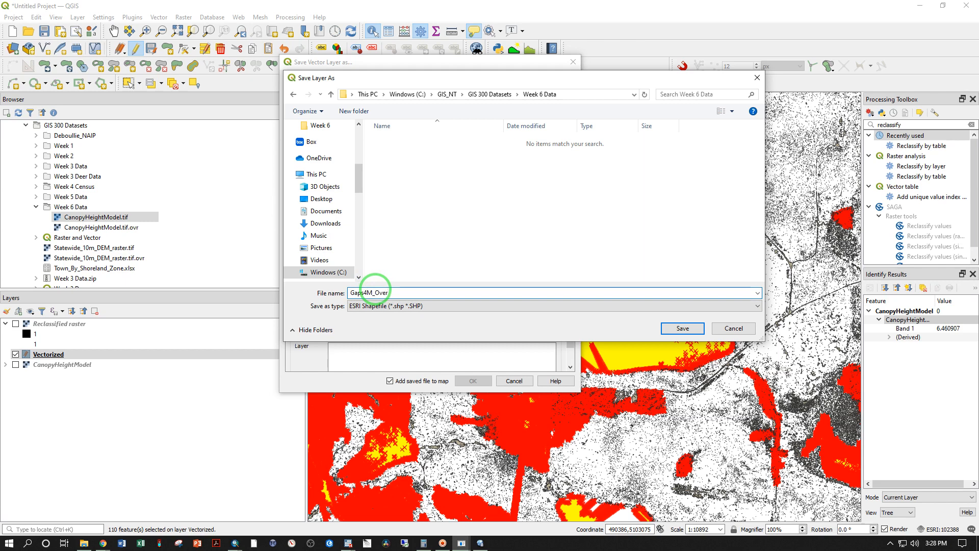
{"action": "type", "text": "Gaps4M_Over2000M.shp"}
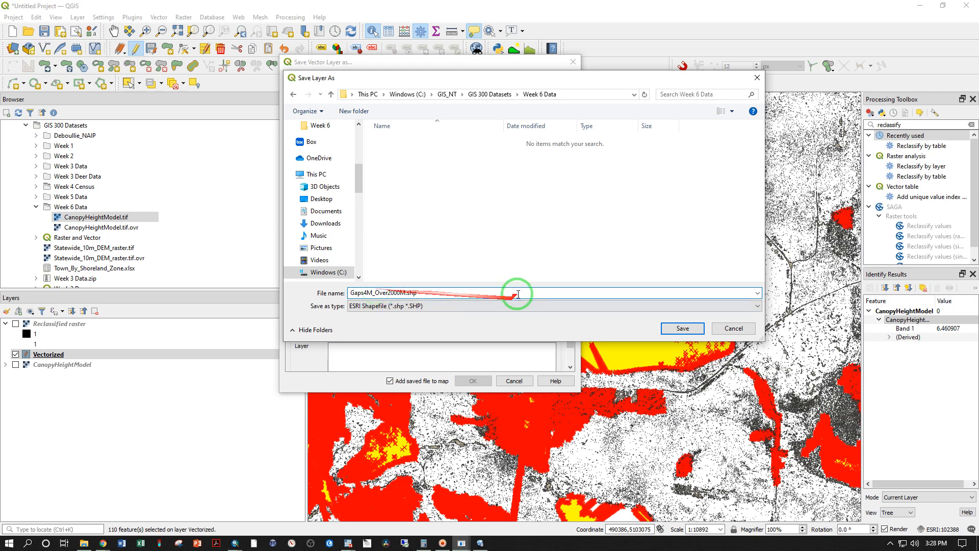
{"action": "left_click", "coordinate": [685, 328]}
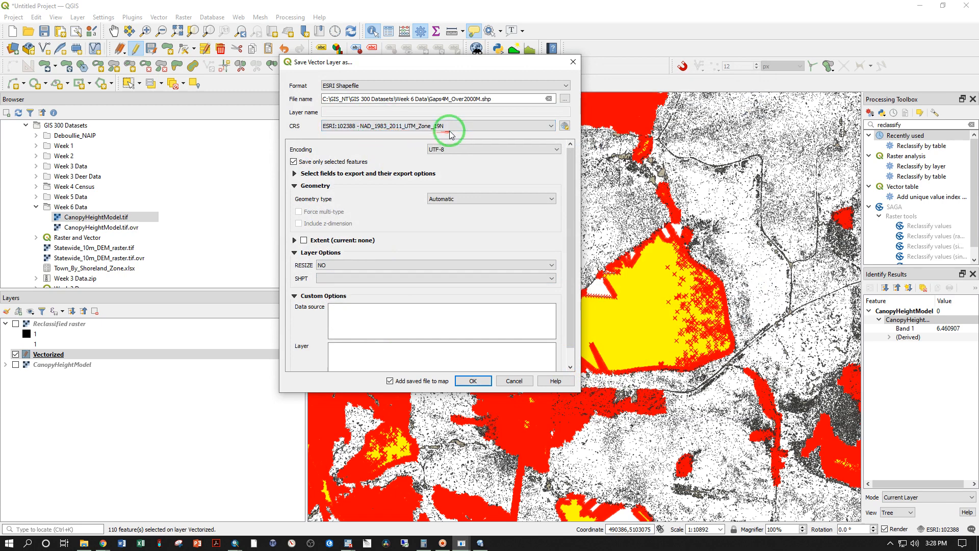
{"action": "left_click", "coordinate": [473, 381]}
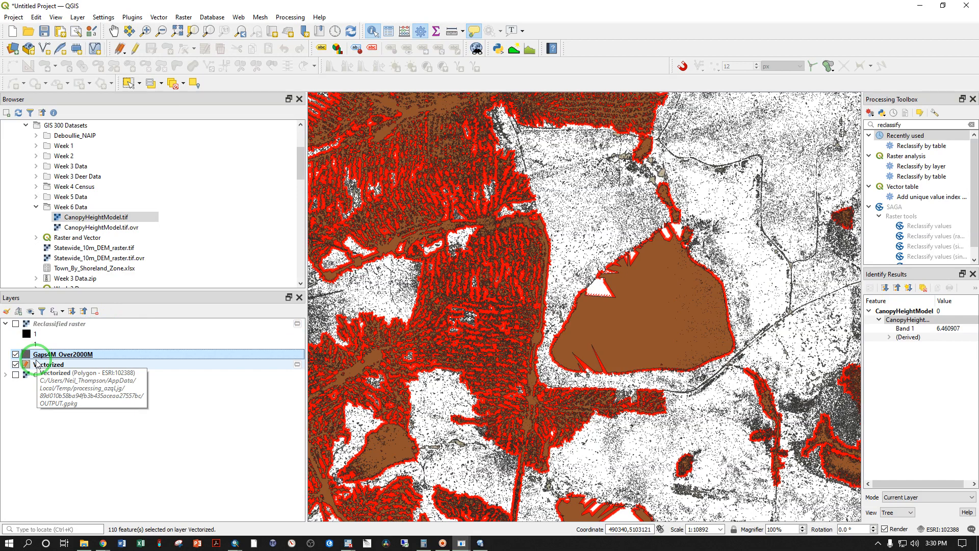
- Hide the Vectorized layer and inspect the exported Gaps4M_Over2000M polygons on the map
{"action": "left_click", "coordinate": [16, 365]}
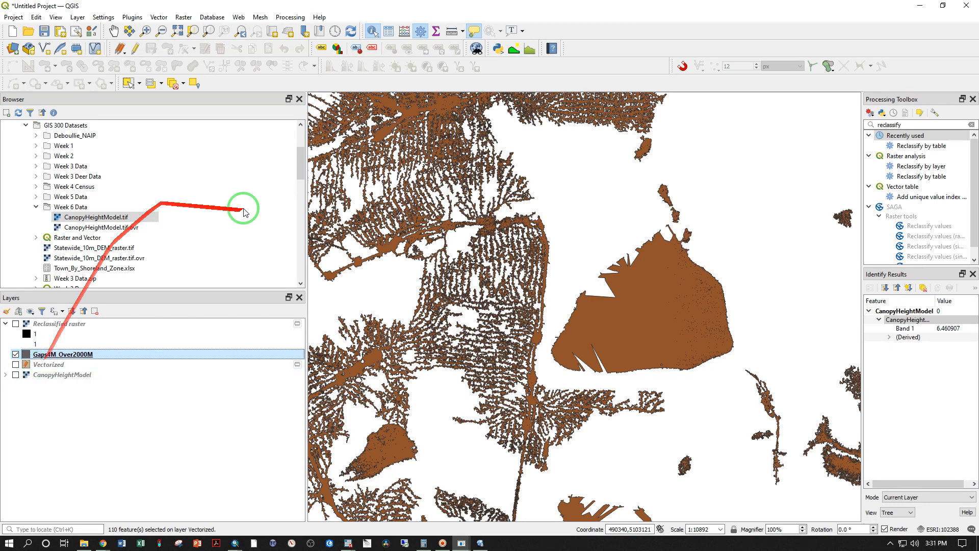
{"action": "scroll", "coordinate": [606, 286], "scroll_direction": "down", "scroll_amount": 2}
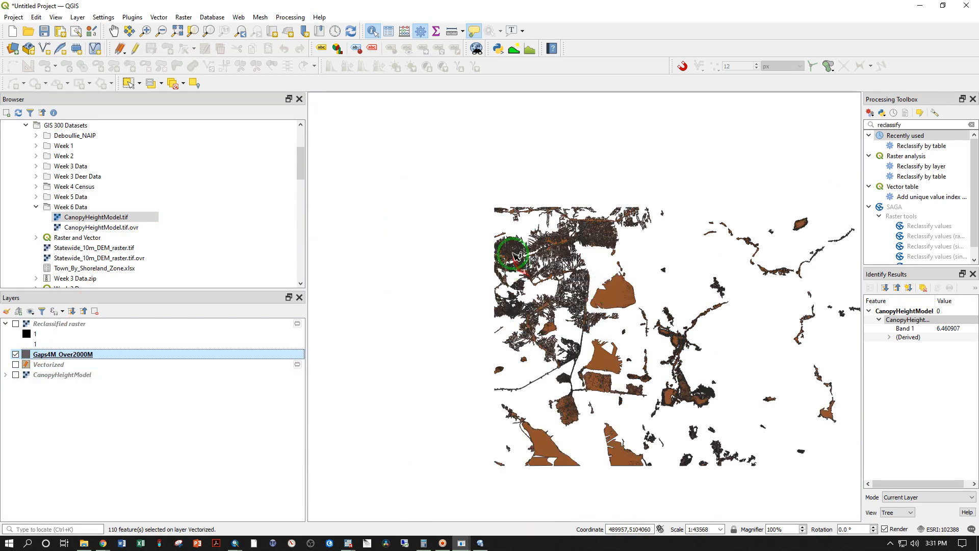
{"action": "scroll", "coordinate": [559, 257], "scroll_direction": "up", "scroll_amount": 1}
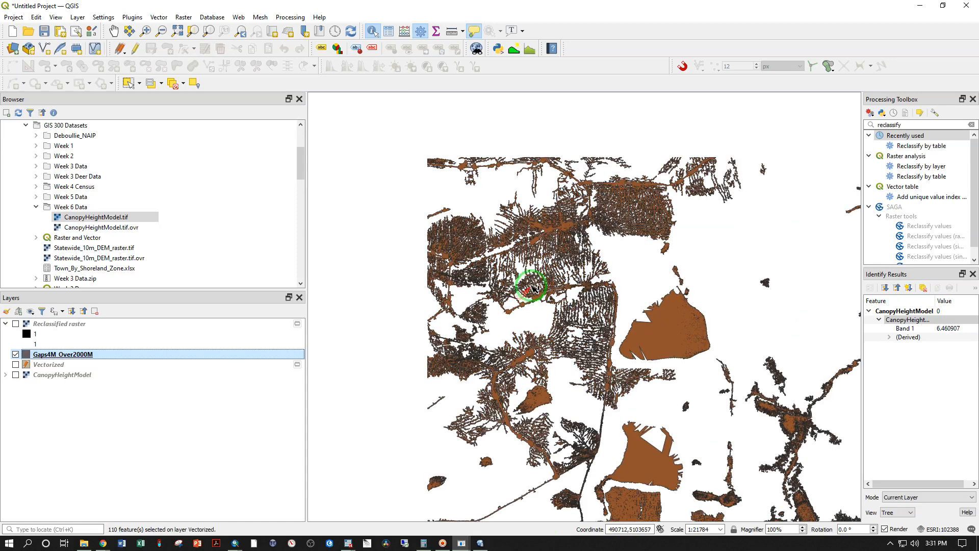
{"action": "scroll", "coordinate": [546, 234], "scroll_direction": "up", "scroll_amount": 1}
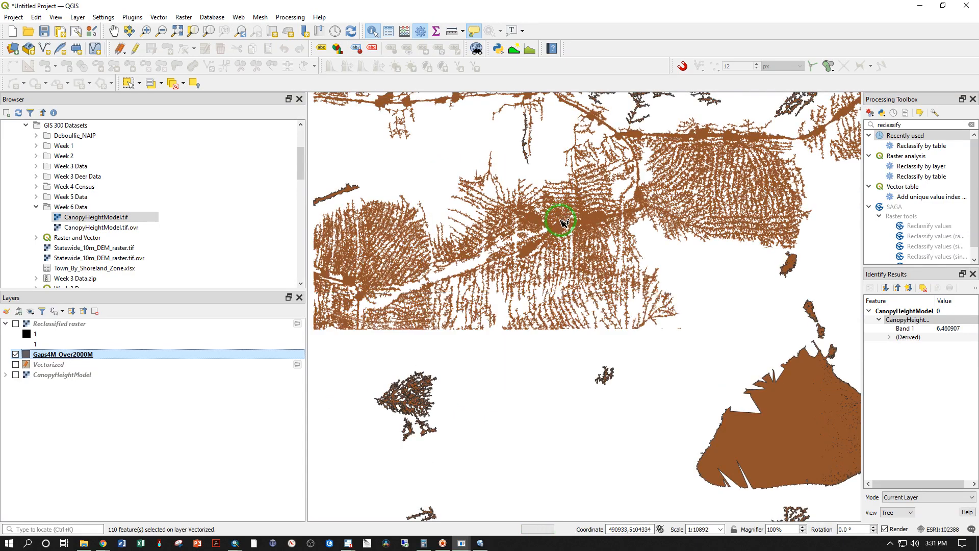
- Set the stroke color of the Gaps4M_Over2000M layer's simple fill to Transparent Stroke and apply it
{"action": "double_click", "coordinate": [28, 357]}
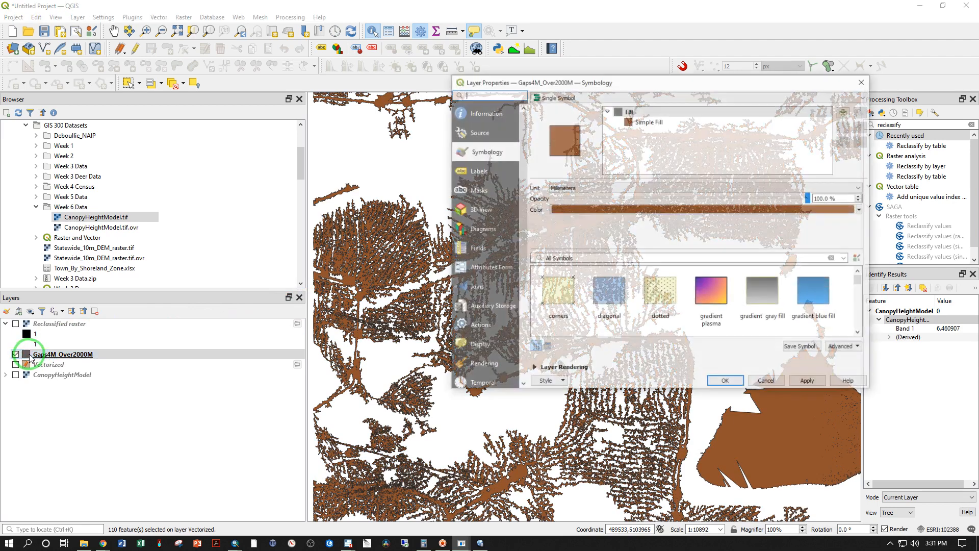
{"action": "left_click", "coordinate": [658, 124]}
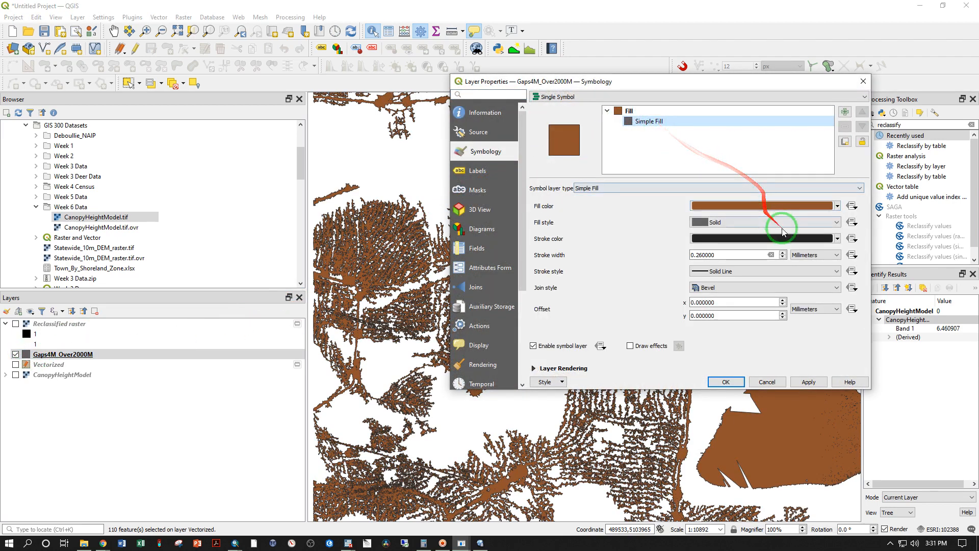
{"action": "left_click", "coordinate": [837, 238]}
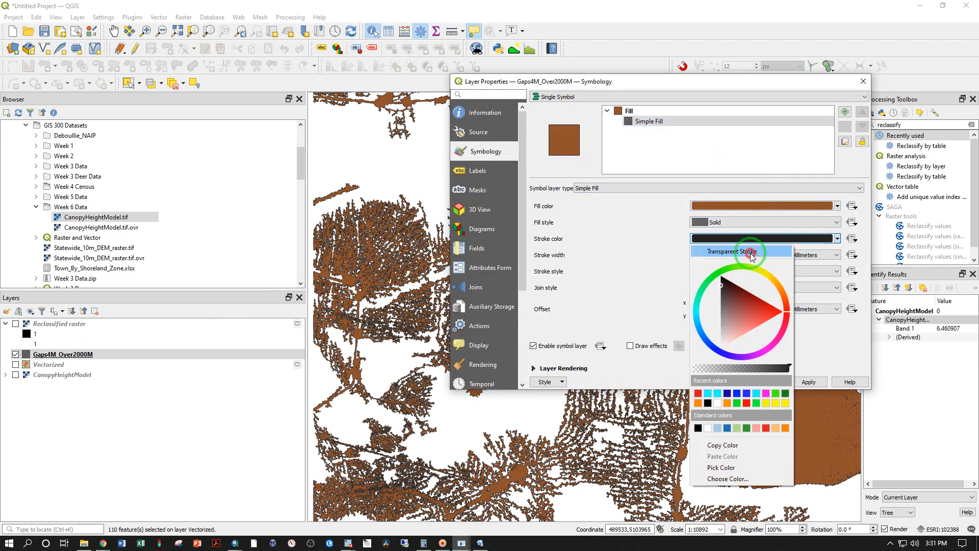
{"action": "left_click", "coordinate": [771, 254]}
{"action": "left_click", "coordinate": [730, 382]}
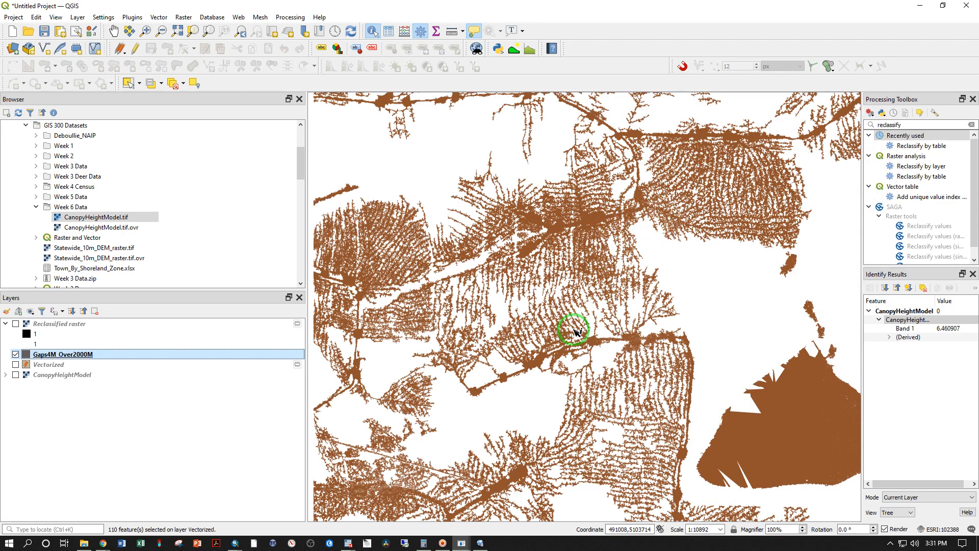
- Examine the restyled gap polygons up close and view the full extent of the Gaps4M_Over2000M layer
{"action": "scroll", "coordinate": [558, 366], "scroll_direction": "down", "scroll_amount": 1}
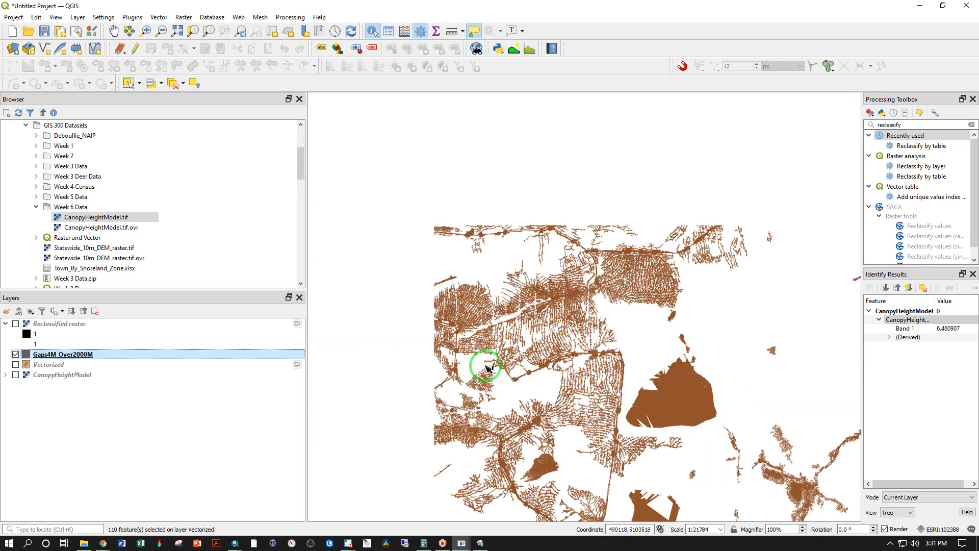
{"action": "scroll", "coordinate": [458, 415], "scroll_direction": "up", "scroll_amount": 2}
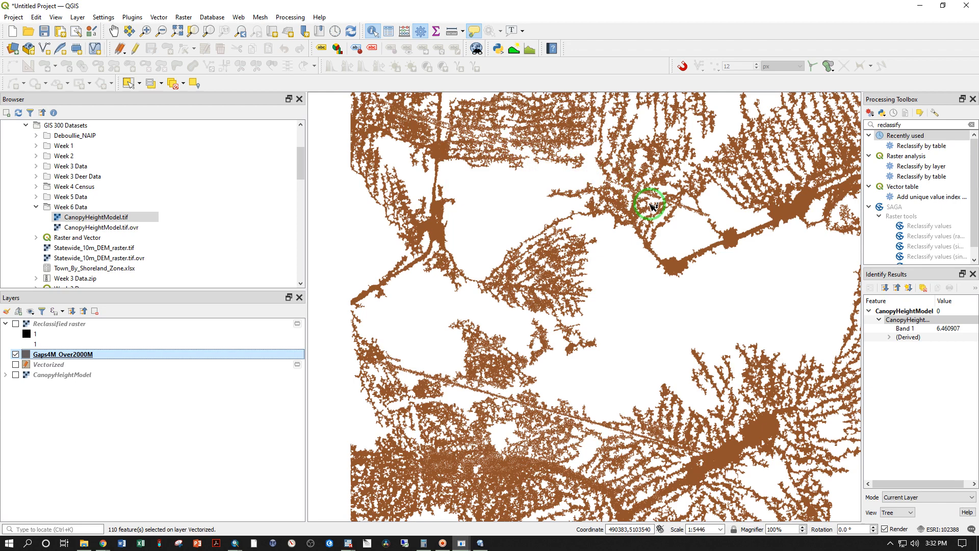
{"action": "right_click", "coordinate": [83, 357]}
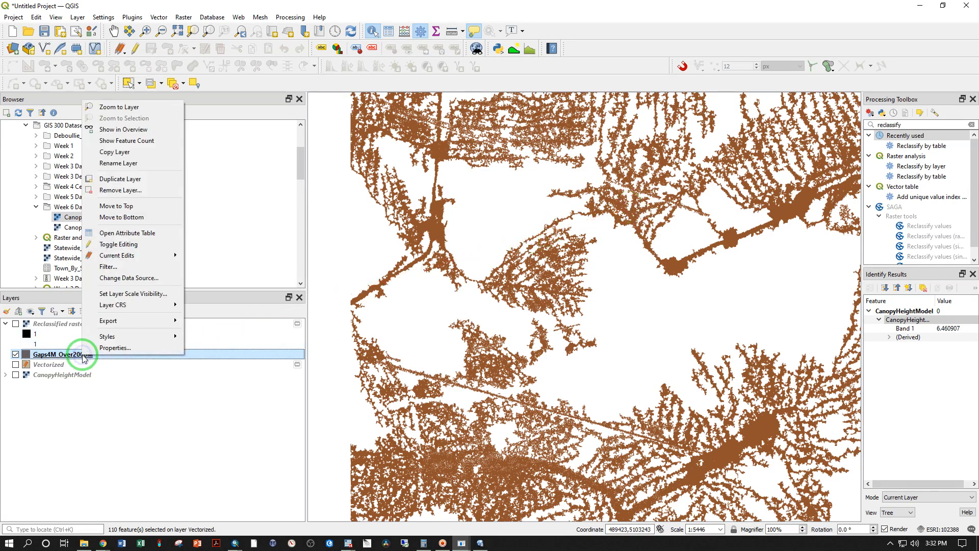
{"action": "left_click", "coordinate": [117, 106]}
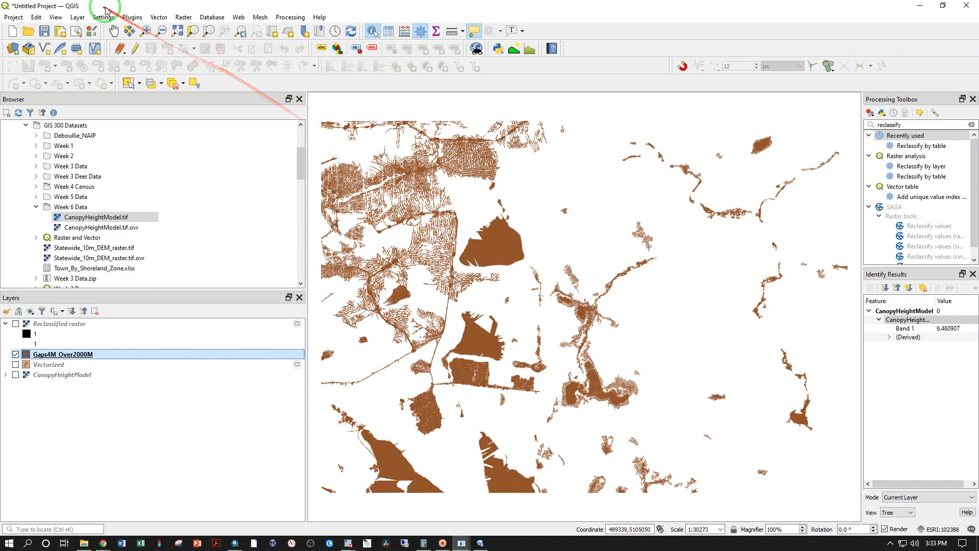
- Buffer the Gaps4M_Over2000M layer by 100 meters into a temporary layer with the result dissolved
{"action": "left_click", "coordinate": [153, 18]}
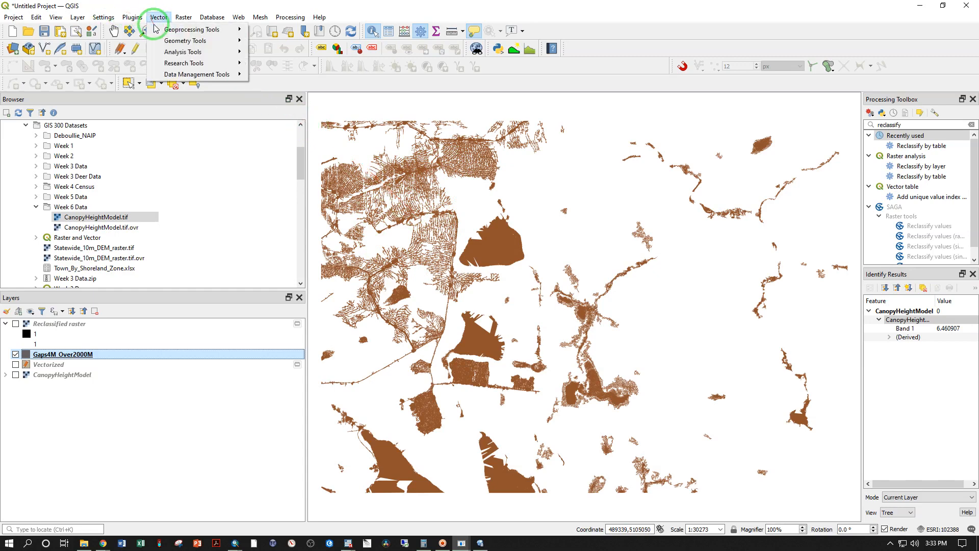
{"action": "mouse_move", "coordinate": [171, 29]}
{"action": "left_click", "coordinate": [266, 29]}
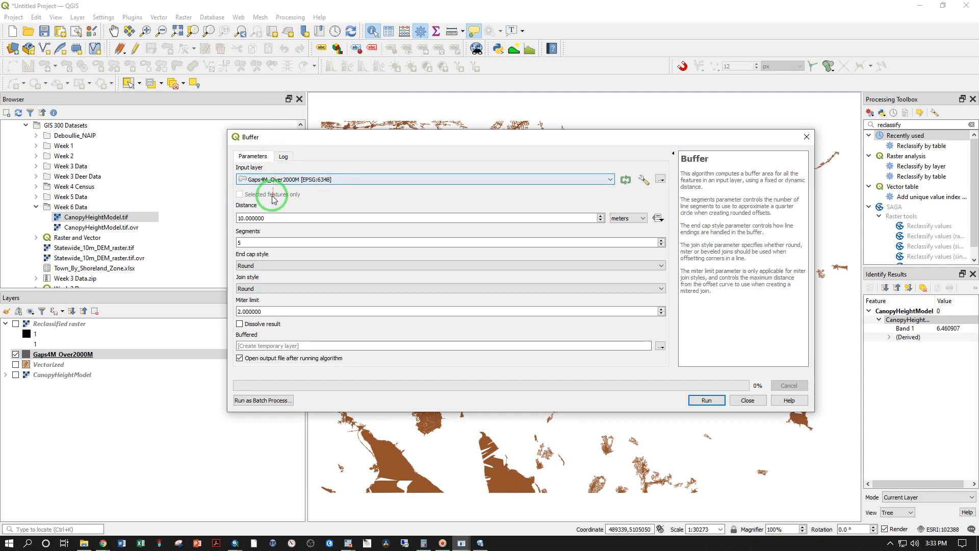
{"action": "left_click", "coordinate": [275, 214]}
{"action": "left_click_drag", "start_coordinate": [286, 214], "coordinate": [175, 201]}
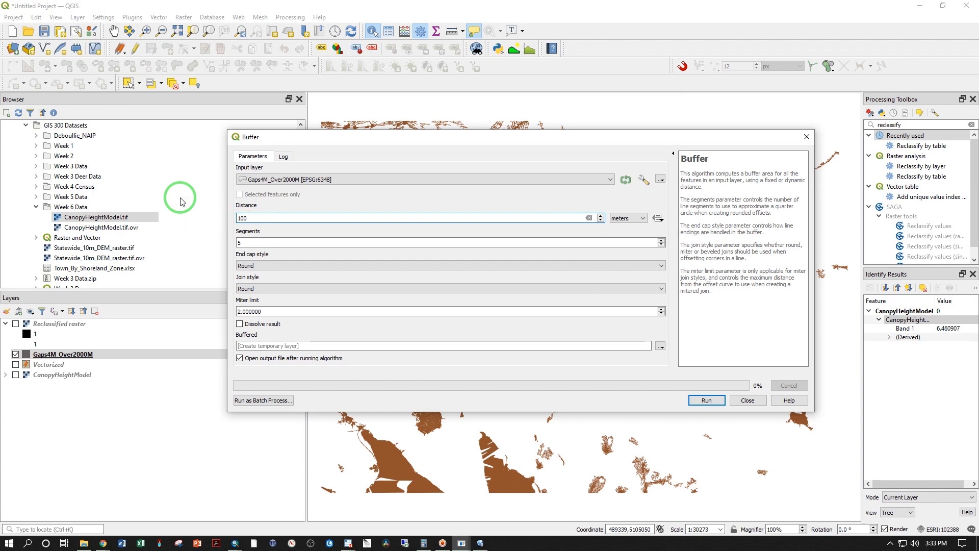
{"action": "left_click", "coordinate": [243, 330]}
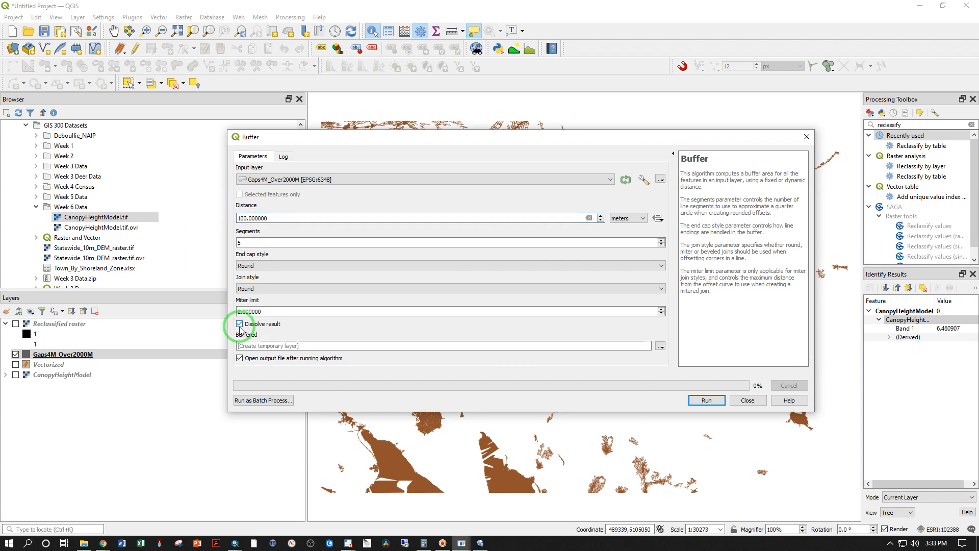
{"action": "left_click", "coordinate": [705, 400]}
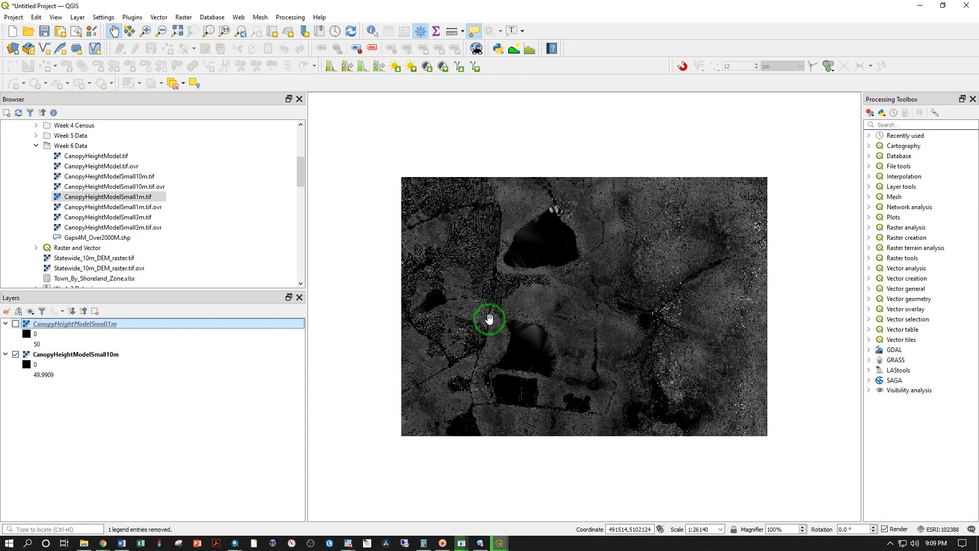
- Compare the detail of CanopyHeightModelSmall1m with CanopyHeightModelSmall10m up close by toggling the 1 m layer's visibility
{"action": "scroll", "coordinate": [489, 319], "scroll_direction": "up", "scroll_amount": 3}
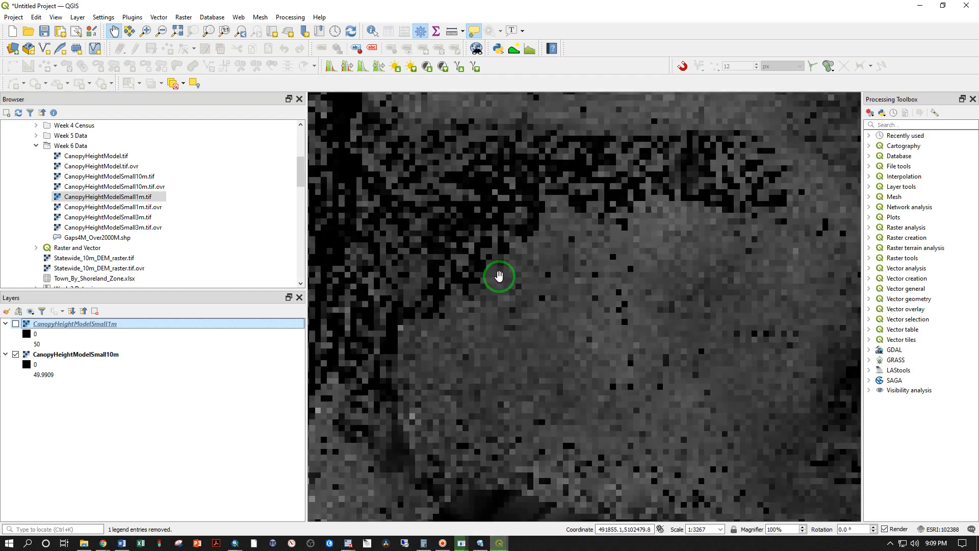
{"action": "left_click", "coordinate": [16, 324]}
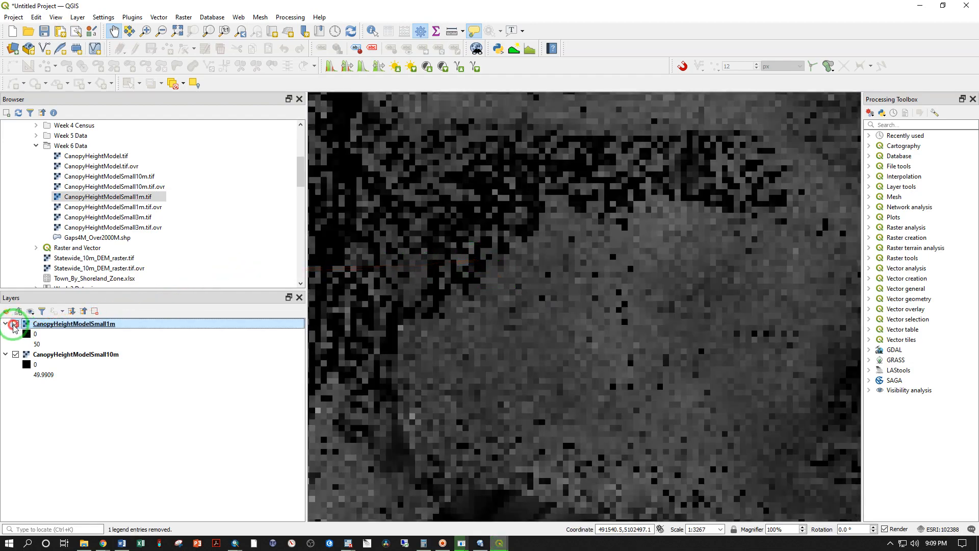
{"action": "left_click", "coordinate": [15, 323]}
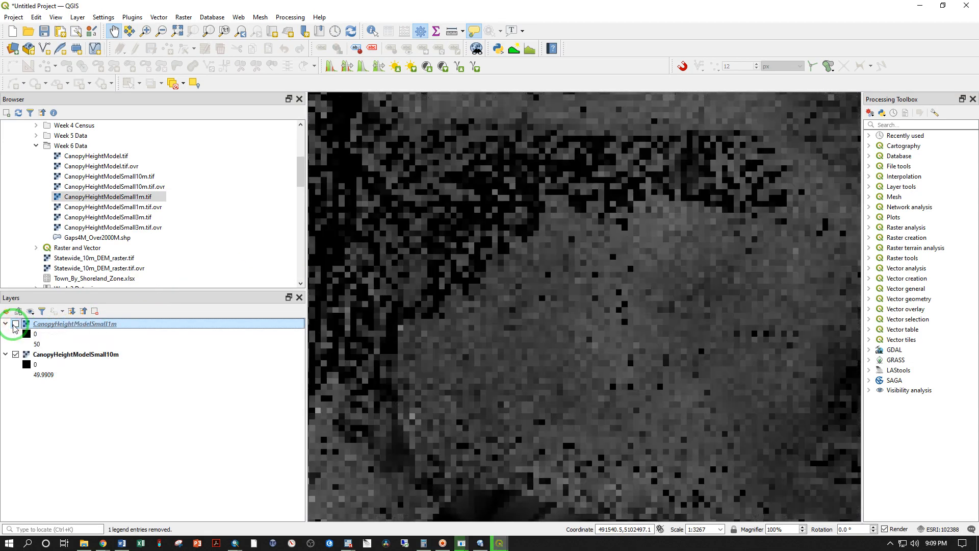
{"action": "left_click", "coordinate": [14, 324]}
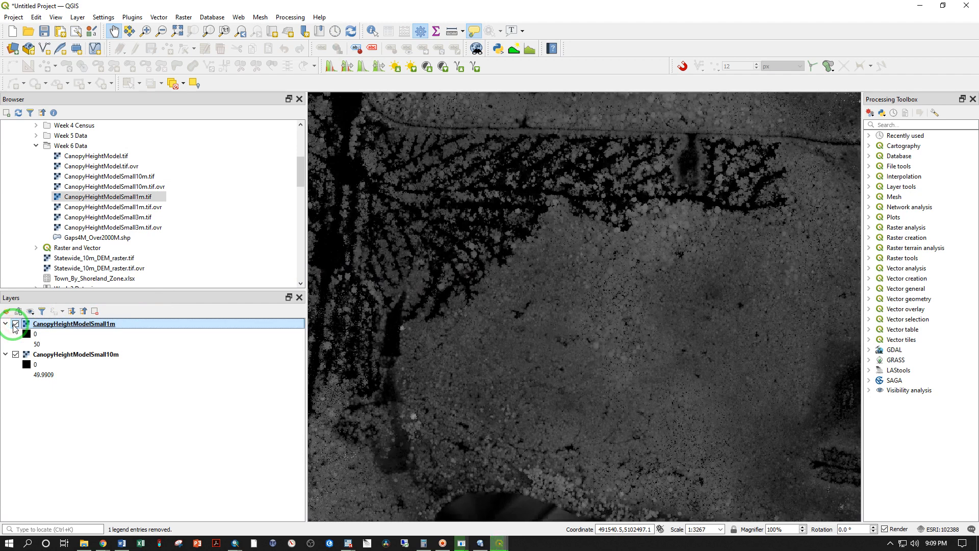
{"action": "left_click", "coordinate": [15, 324]}
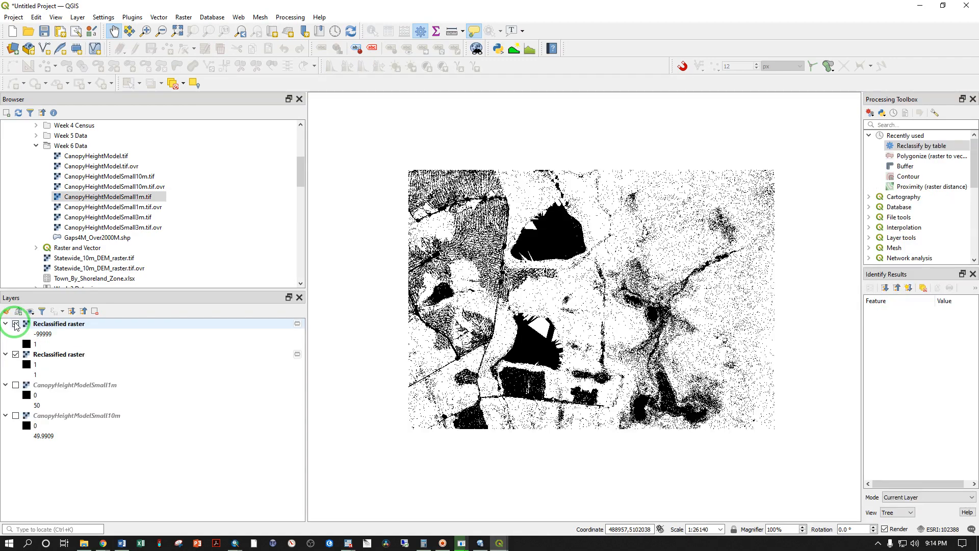
- Compare the pixel detail of the two Reclassified raster layers by hiding and re-showing the upper one
{"action": "left_click", "coordinate": [16, 324]}
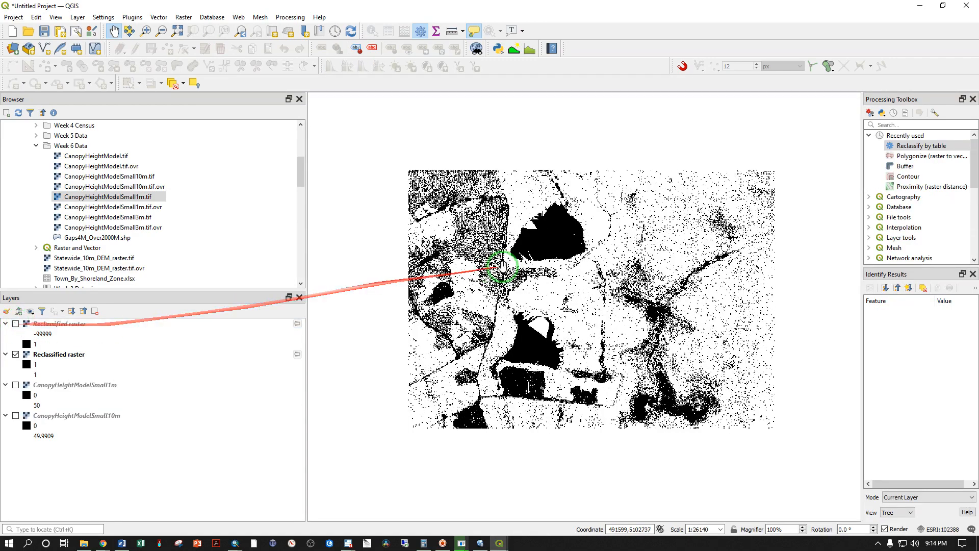
{"action": "scroll", "coordinate": [505, 265], "scroll_direction": "up", "scroll_amount": 3}
{"action": "left_click", "coordinate": [15, 324]}
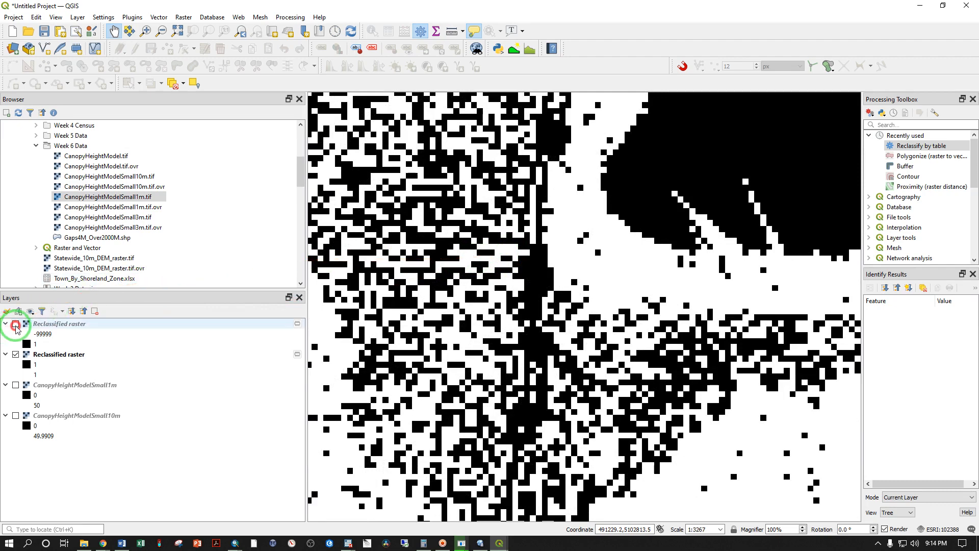
- Compare the coarse and fine Reclassified rasters at closer range around the narrow canopy opening by toggling the upper layer's visibility
{"action": "scroll", "coordinate": [727, 136], "scroll_direction": "up", "scroll_amount": 2}
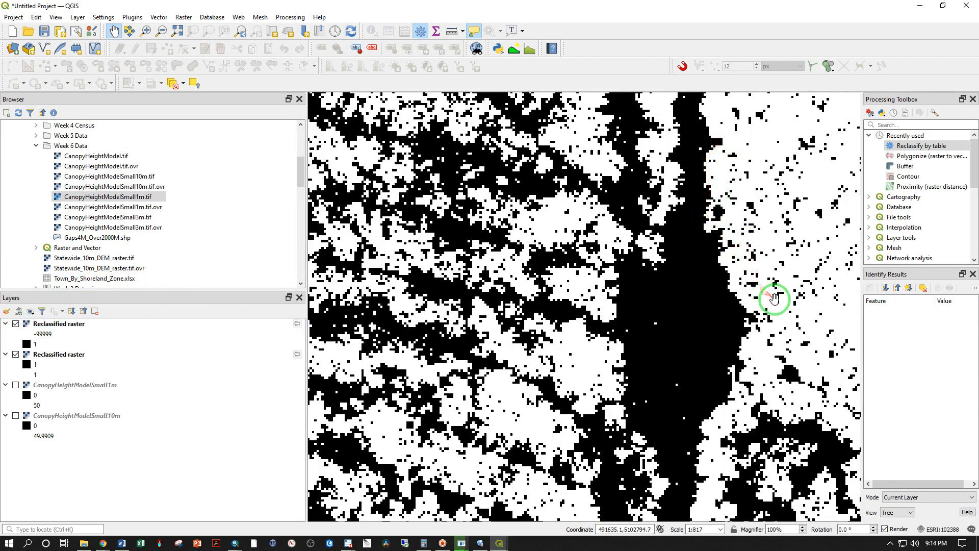
{"action": "left_click", "coordinate": [16, 324]}
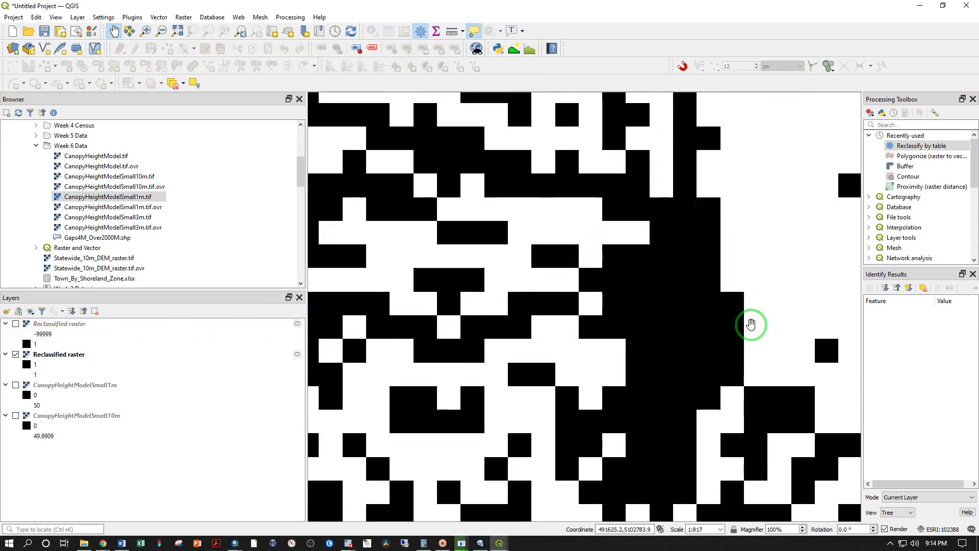
{"action": "left_click", "coordinate": [15, 324]}
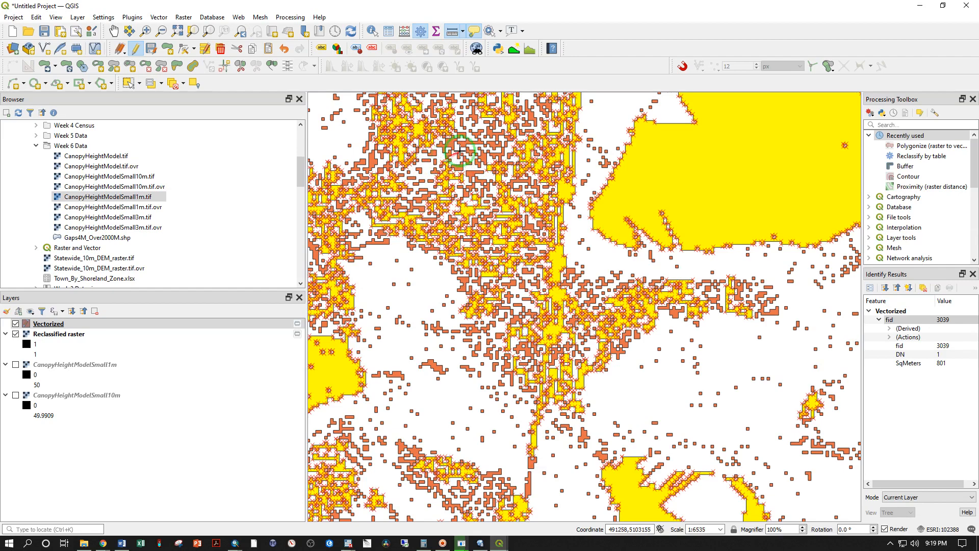
- Examine the selected and unselected gap polygons of the Vectorized layer up close
{"action": "scroll", "coordinate": [454, 156], "scroll_direction": "up", "scroll_amount": 1}
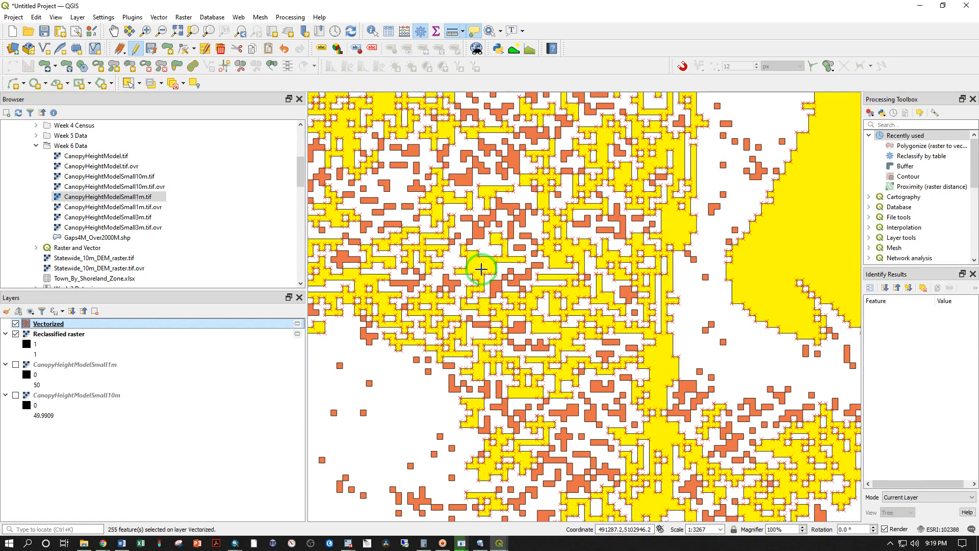
{"action": "scroll", "coordinate": [480, 269], "scroll_direction": "down", "scroll_amount": 2}
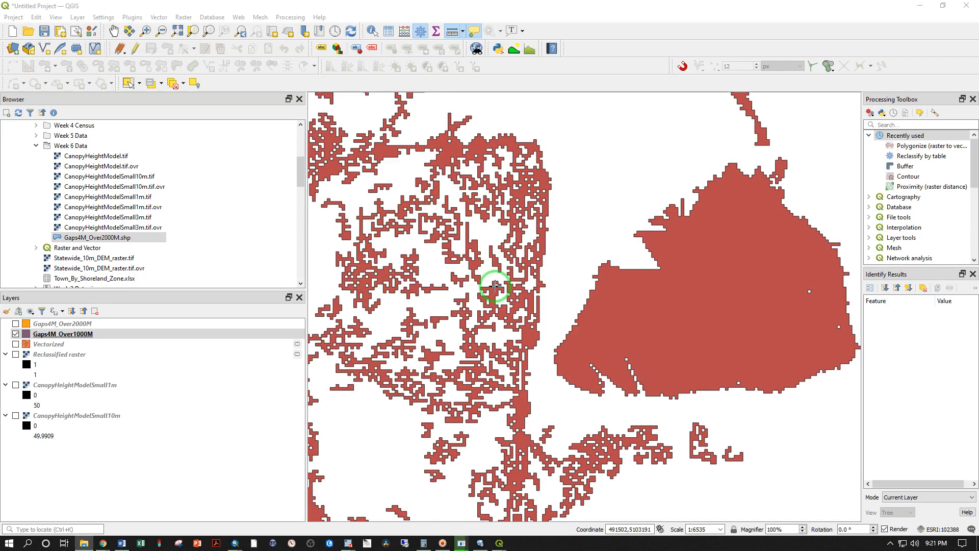
- Show Gaps4M_Over2000M over Gaps4M_Over1000M and compare the two layers' gap outlines up close in several areas
{"action": "left_click", "coordinate": [15, 323]}
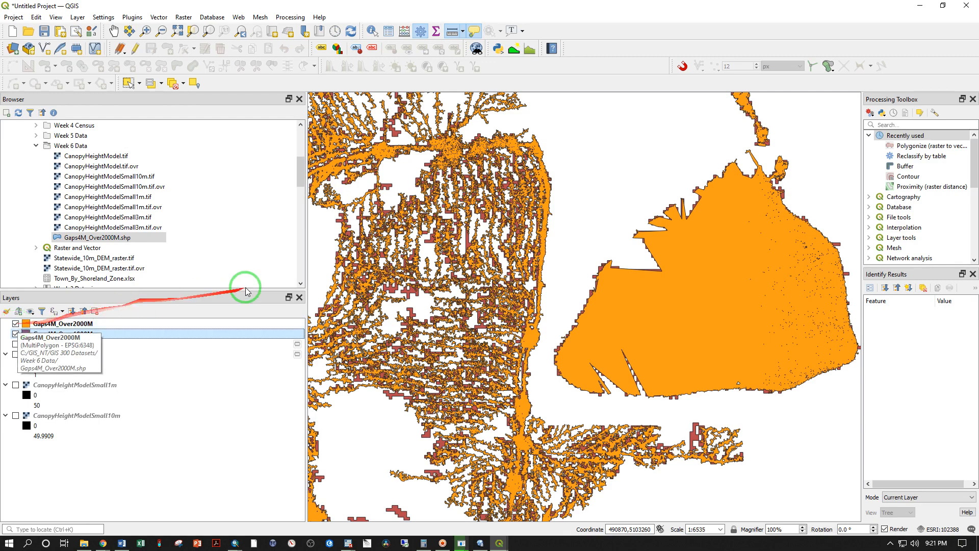
{"action": "scroll", "coordinate": [469, 260], "scroll_direction": "up", "scroll_amount": 2}
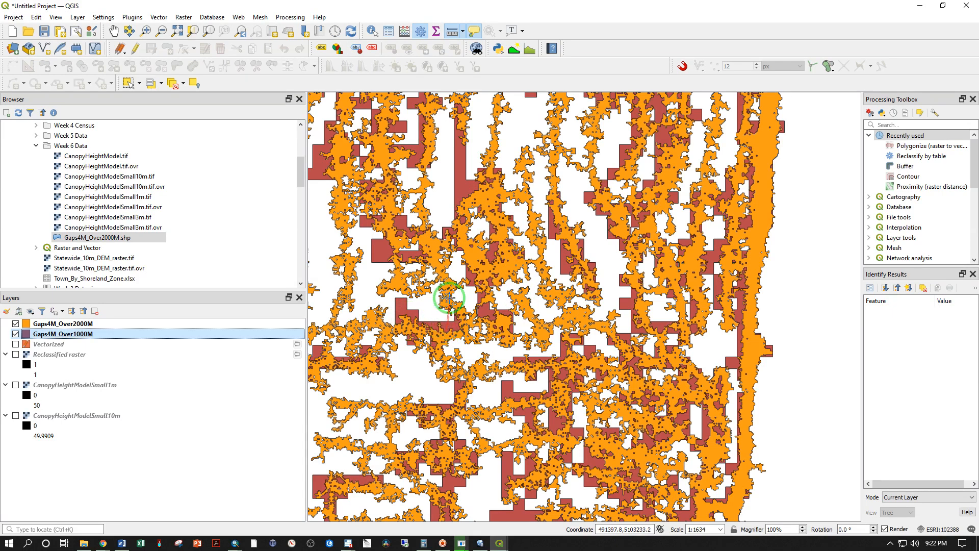
{"action": "scroll", "coordinate": [449, 298], "scroll_direction": "up", "scroll_amount": 1}
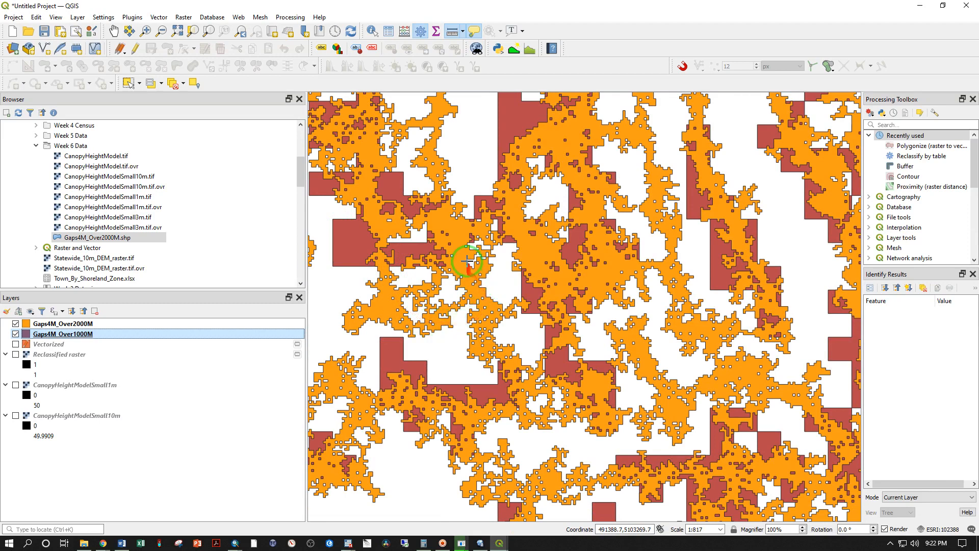
{"action": "scroll", "coordinate": [503, 306], "scroll_direction": "down", "scroll_amount": 3}
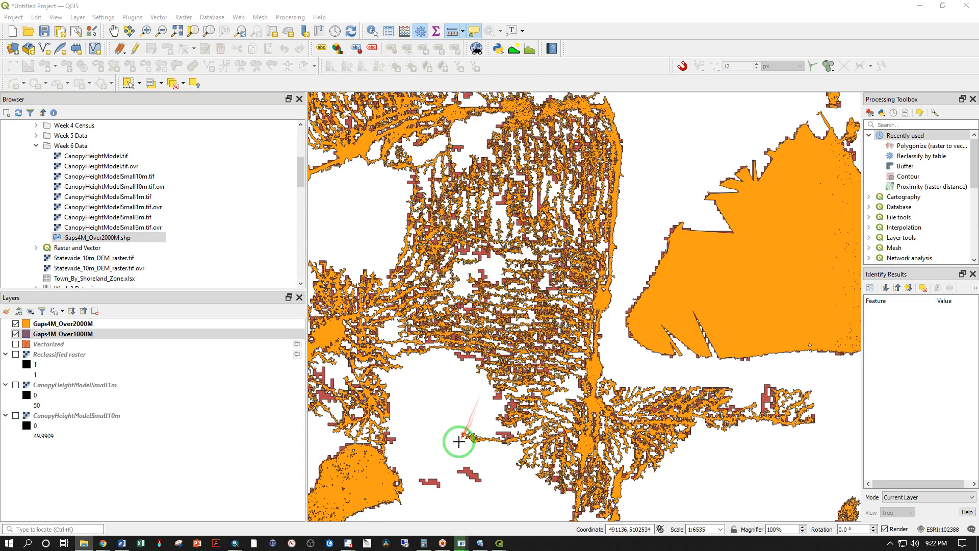
{"action": "scroll", "coordinate": [479, 446], "scroll_direction": "up", "scroll_amount": 2}
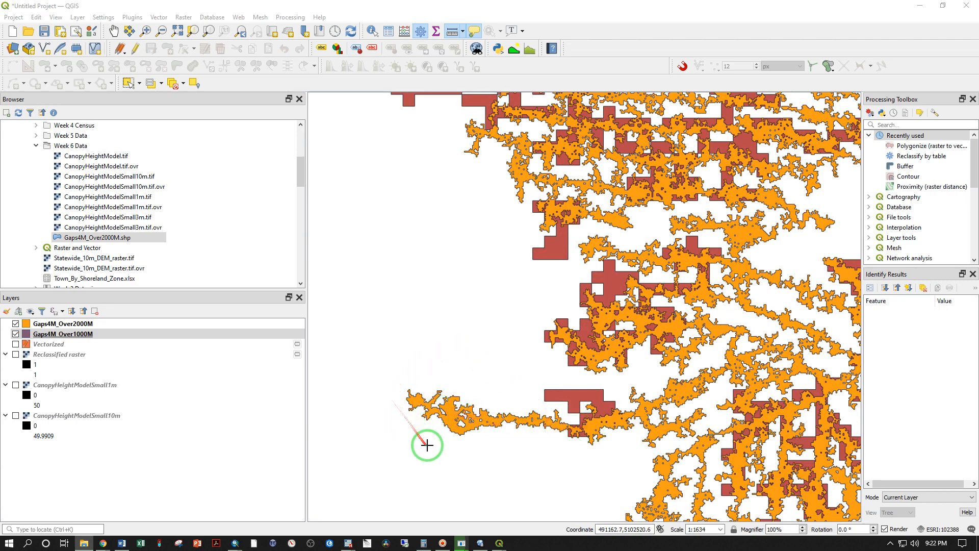
{"action": "scroll", "coordinate": [426, 445], "scroll_direction": "down", "scroll_amount": 2}
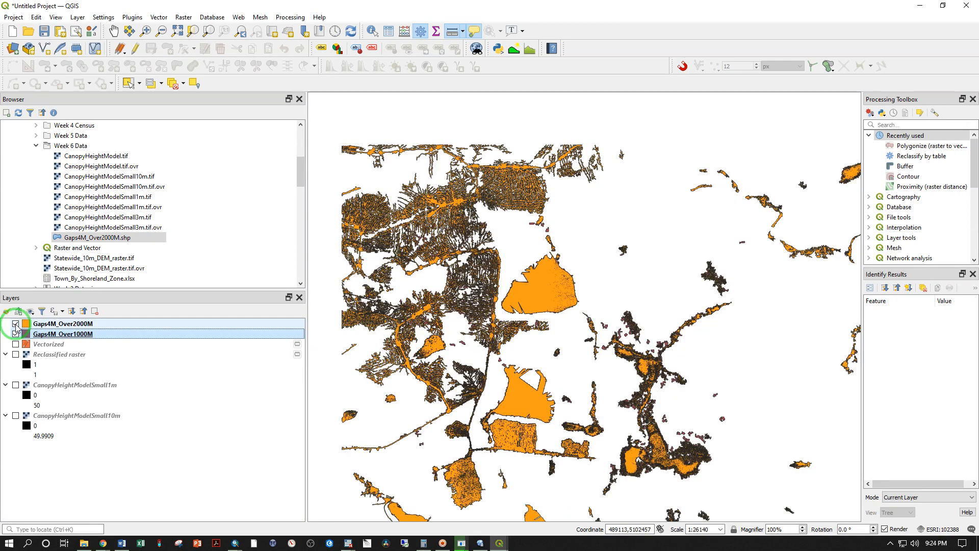
- Hide Gaps4M_Over2000M and place Gaps4M_Over1000M above the Buffered layer so the gaps draw over their buffers
{"action": "left_click", "coordinate": [16, 324]}
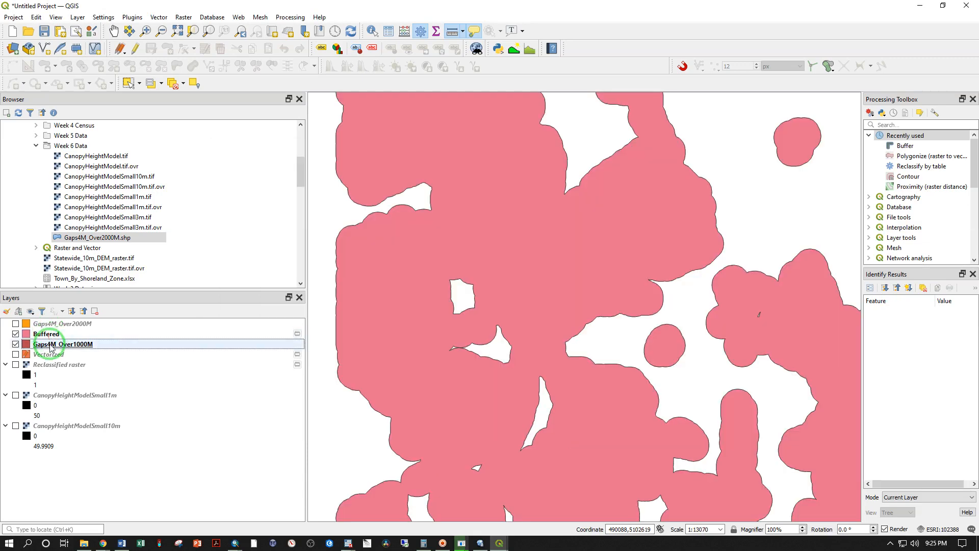
{"action": "left_click_drag", "start_coordinate": [50, 345], "coordinate": [50, 335]}
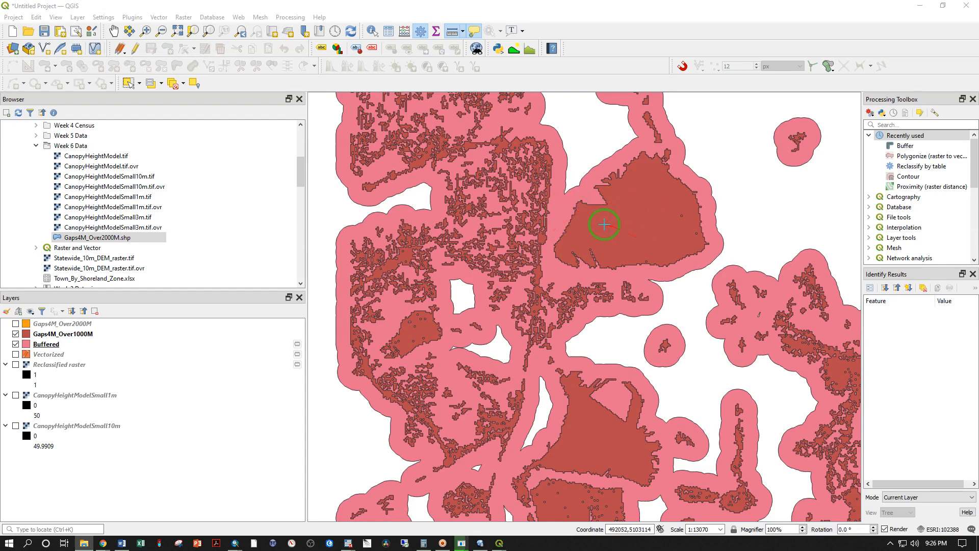
{"action": "scroll", "coordinate": [535, 230], "scroll_direction": "down", "scroll_amount": 1}
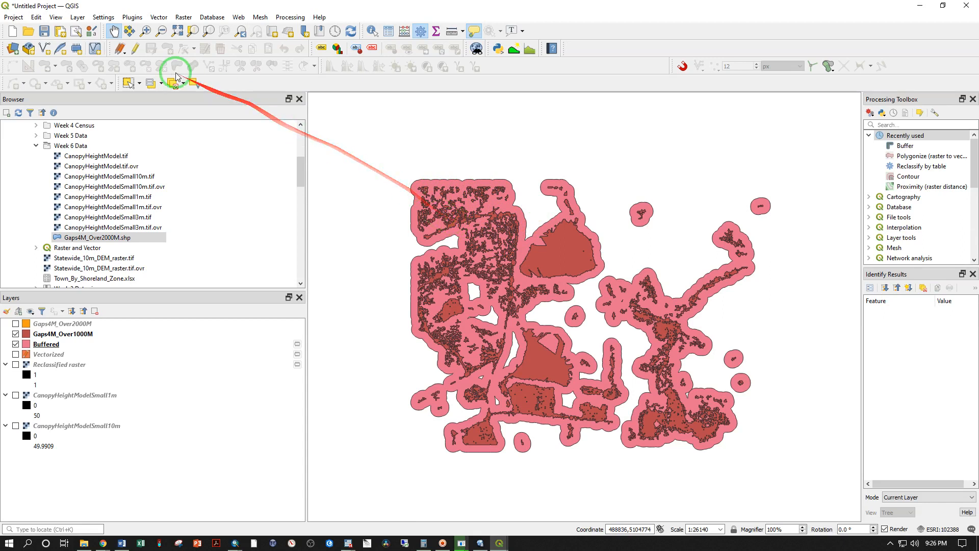
- Extract the layer extent of Gaps4M_Over1000M as a temporary layer and place it below the Buffered layer
{"action": "left_click", "coordinate": [158, 21]}
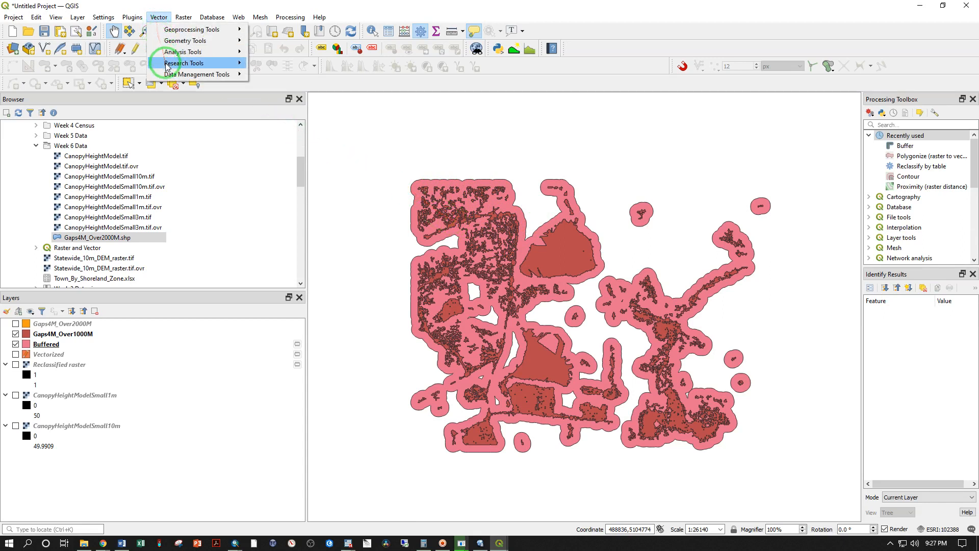
{"action": "mouse_move", "coordinate": [176, 63]}
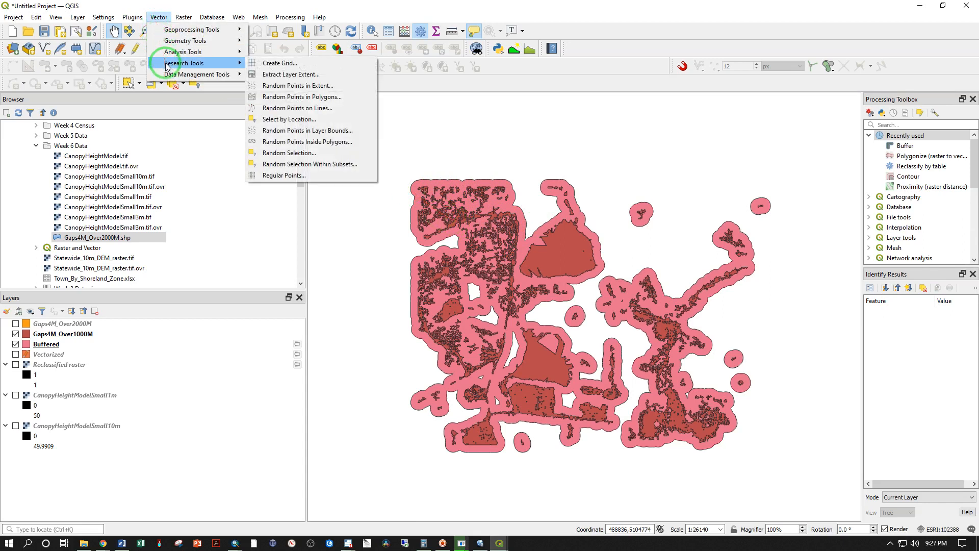
{"action": "left_click", "coordinate": [295, 75]}
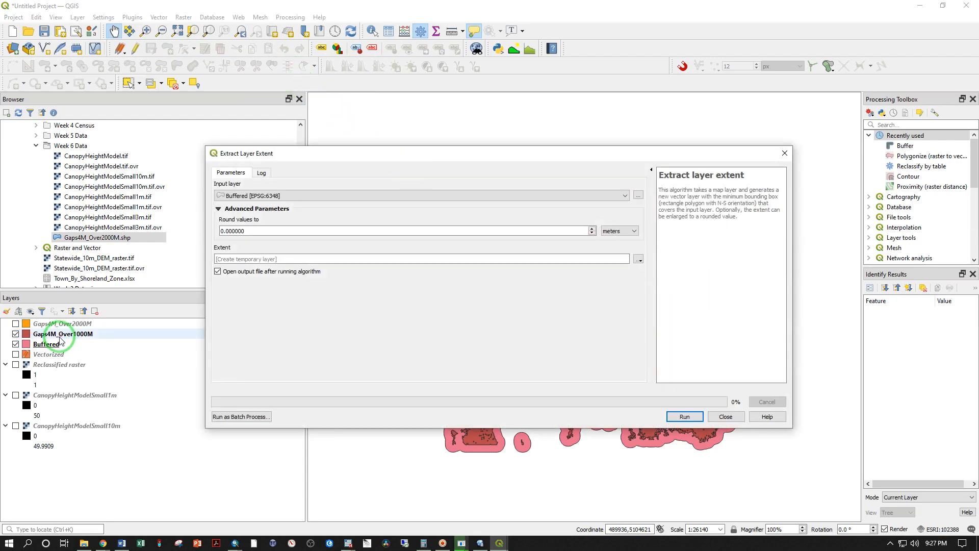
{"action": "left_click", "coordinate": [267, 196]}
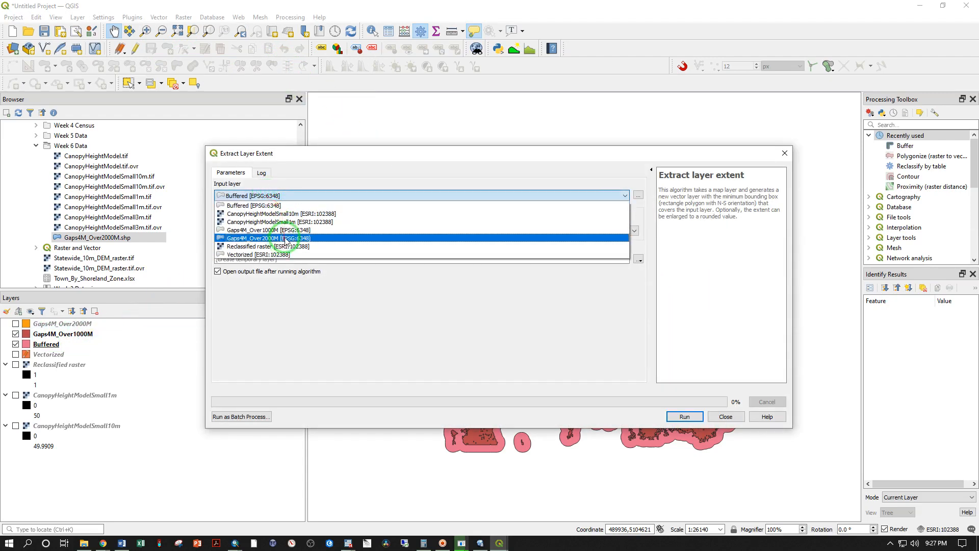
{"action": "left_click", "coordinate": [283, 230]}
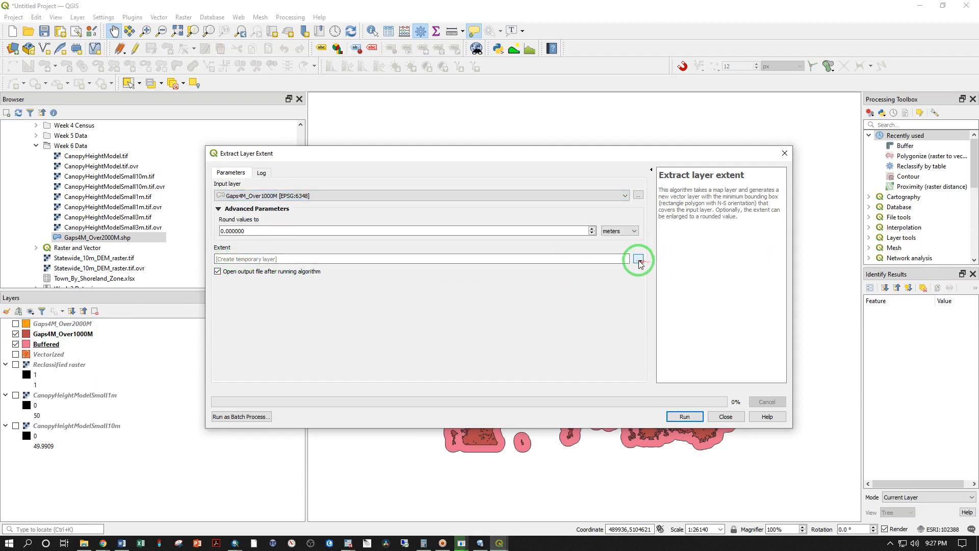
{"action": "left_click", "coordinate": [684, 416]}
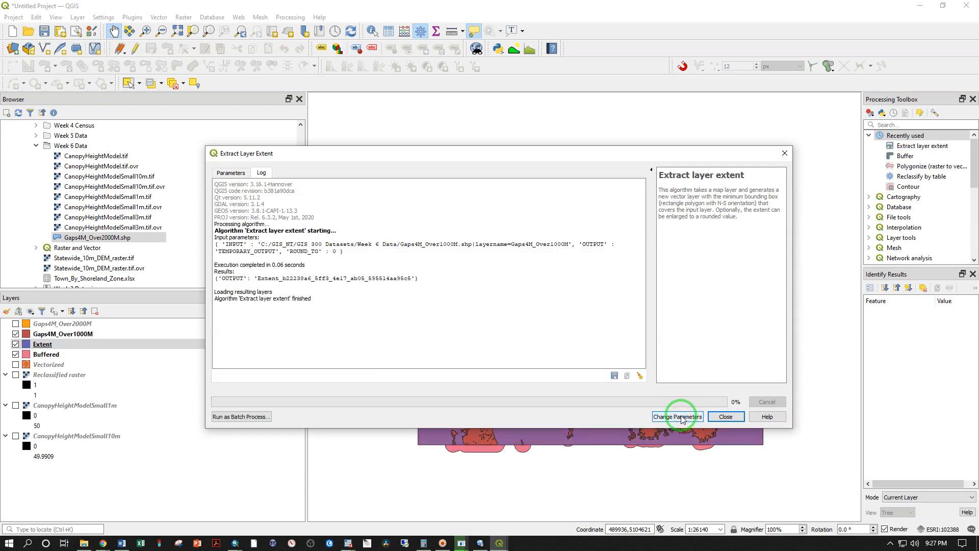
{"action": "left_click", "coordinate": [725, 416]}
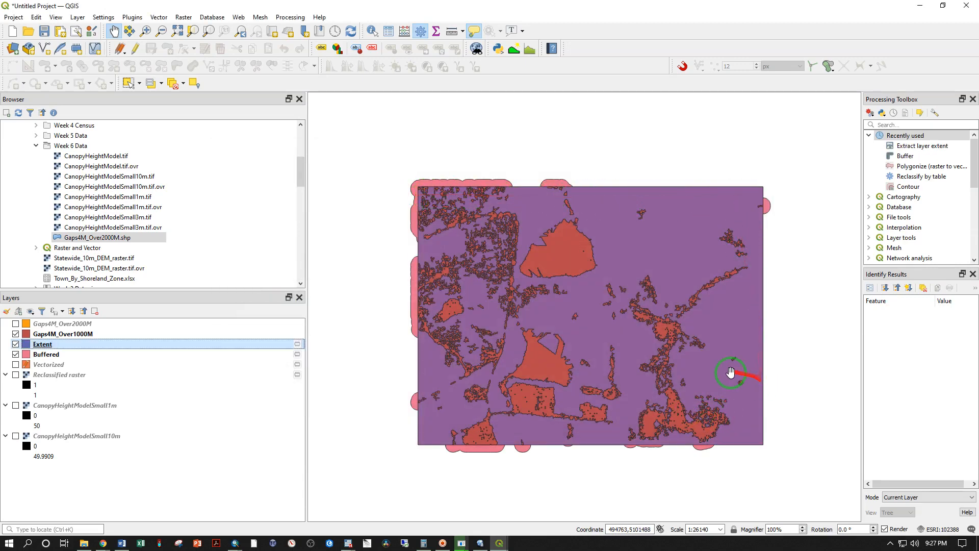
{"action": "mouse_move", "coordinate": [78, 346]}
{"action": "left_mouse_down"}
{"action": "mouse_move", "coordinate": [70, 342]}
{"action": "mouse_move", "coordinate": [69, 356]}
{"action": "left_mouse_up"}
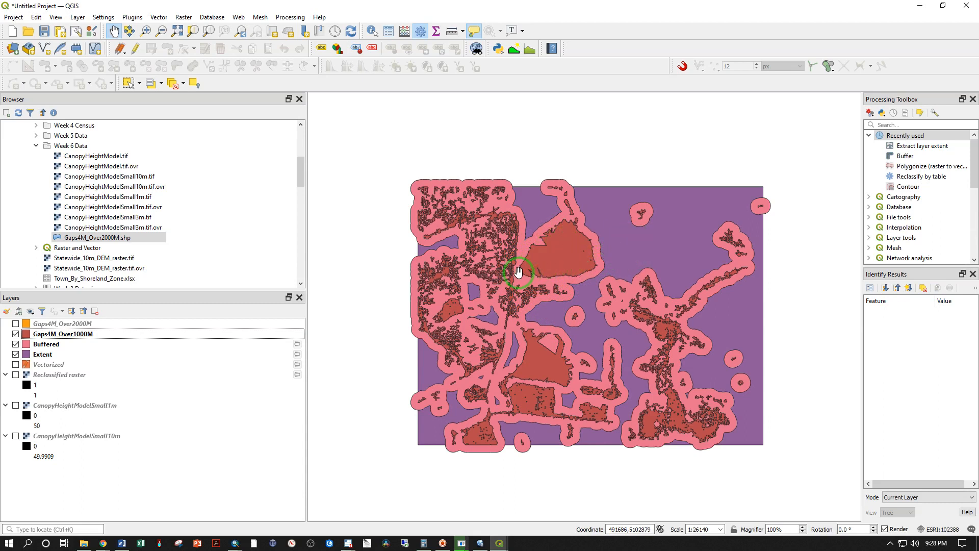
- Run Difference with Extent as the input layer and Buffered as the overlay layer, output to a temporary layer
{"action": "left_click", "coordinate": [158, 19]}
{"action": "mouse_move", "coordinate": [167, 31]}
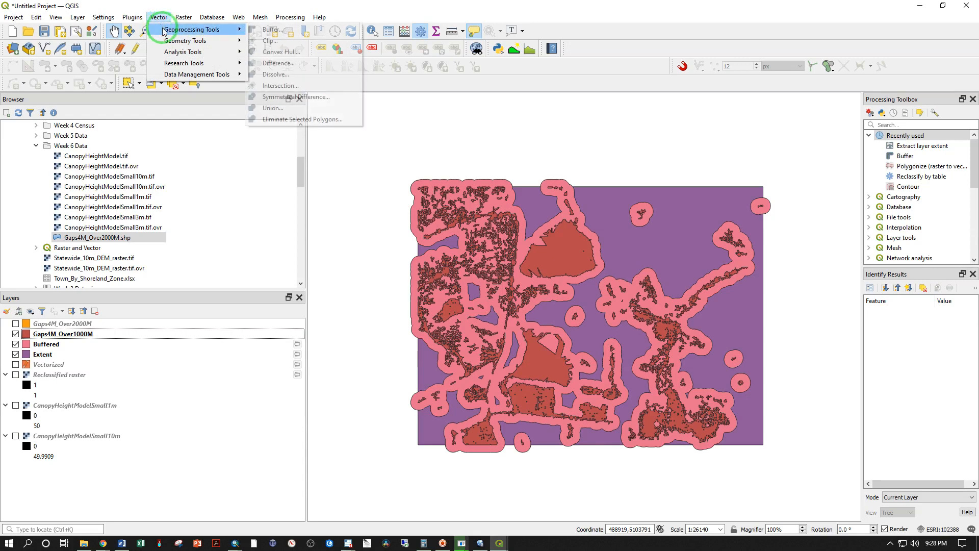
{"action": "left_click", "coordinate": [277, 63]}
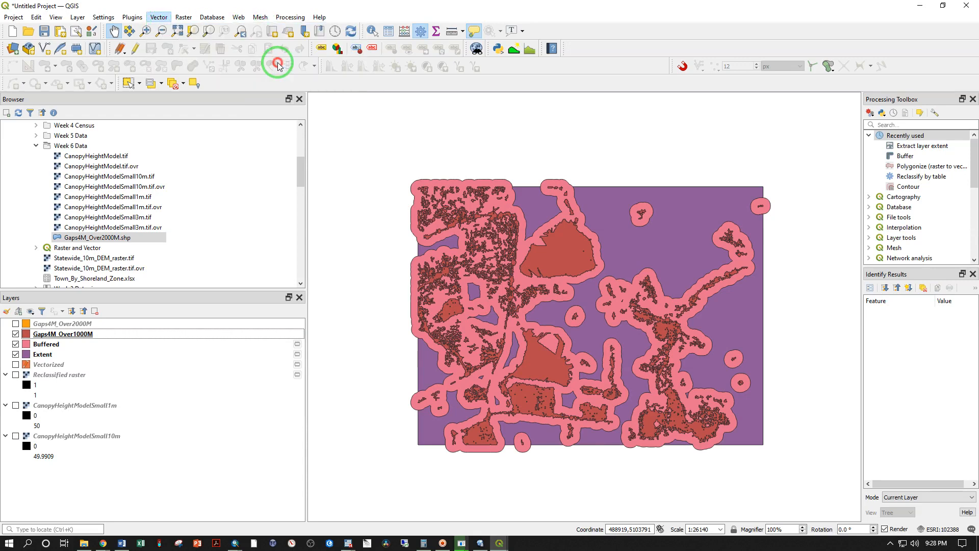
{"action": "left_click", "coordinate": [331, 196]}
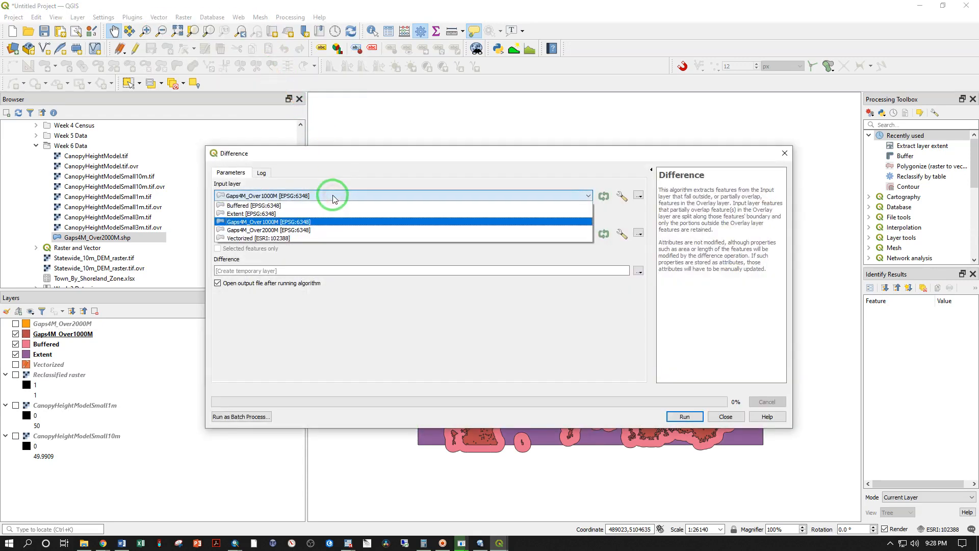
{"action": "left_click", "coordinate": [316, 213]}
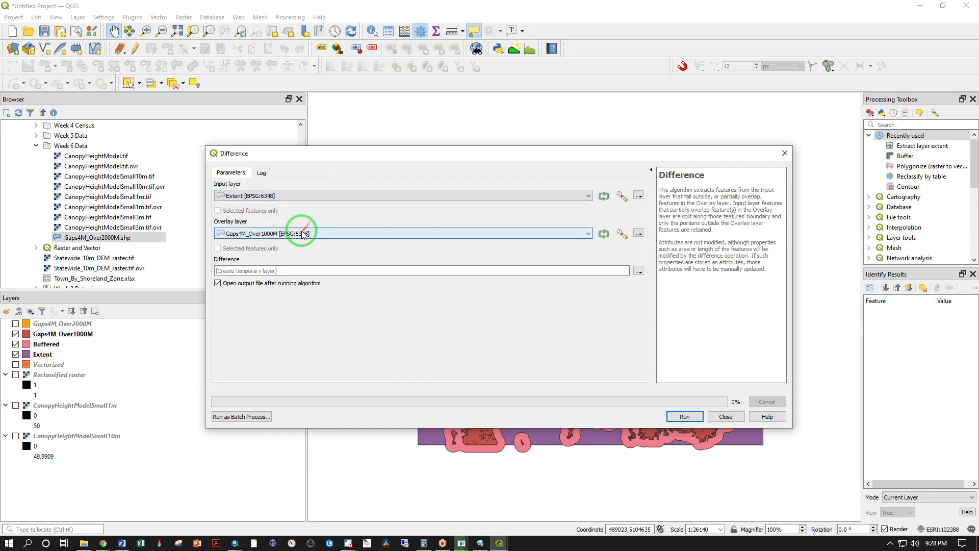
{"action": "left_click", "coordinate": [302, 233]}
{"action": "left_click", "coordinate": [298, 243]}
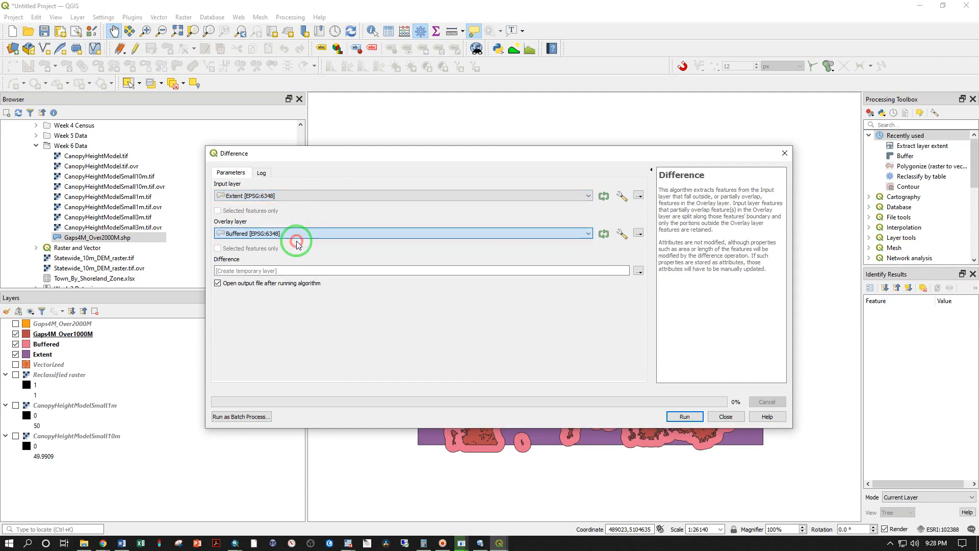
{"action": "left_click", "coordinate": [684, 417]}
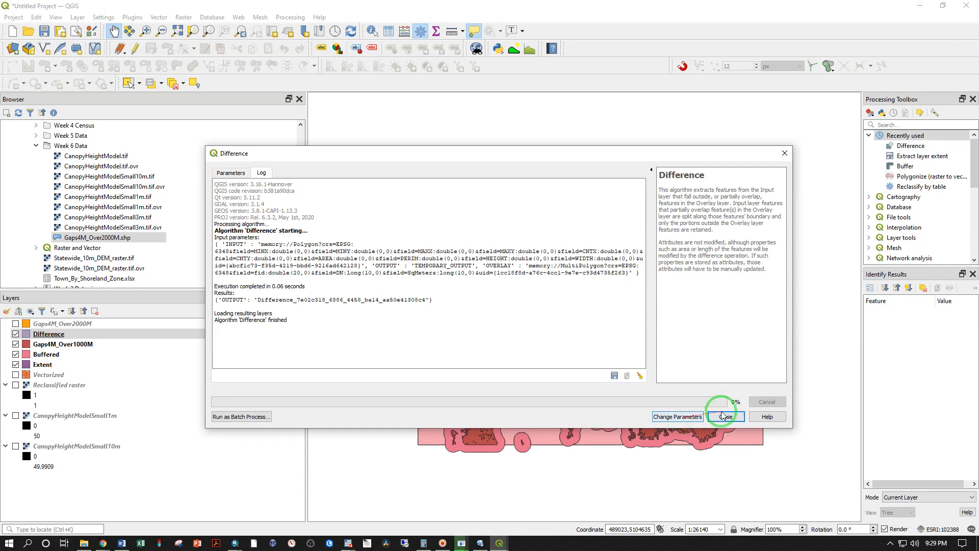
{"action": "left_click", "coordinate": [724, 416]}
- Hide the Gaps4M_Over1000M, Buffered and Extent layers so only the Difference layer is displayed
{"action": "left_click", "coordinate": [15, 344]}
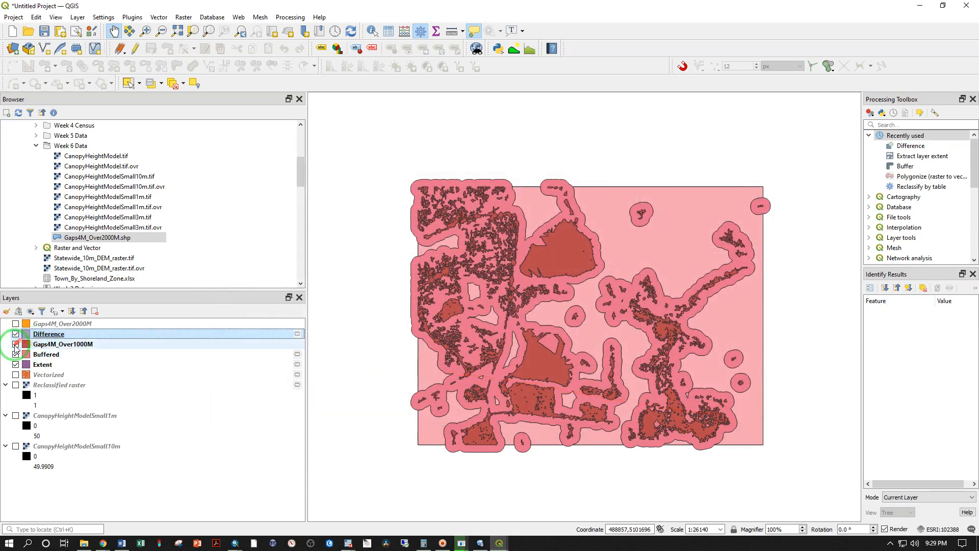
{"action": "left_click", "coordinate": [15, 353]}
{"action": "left_click", "coordinate": [15, 364]}
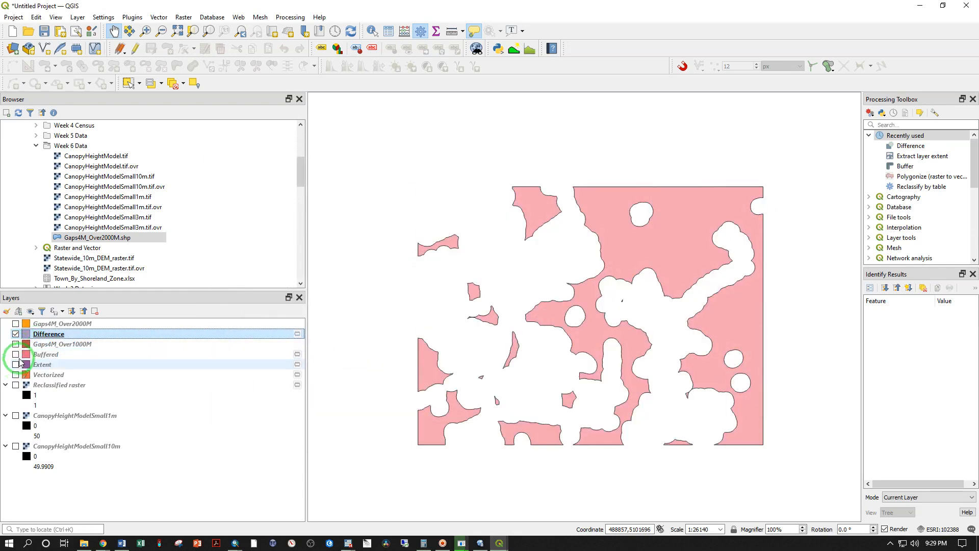
{"action": "left_click", "coordinate": [639, 248]}
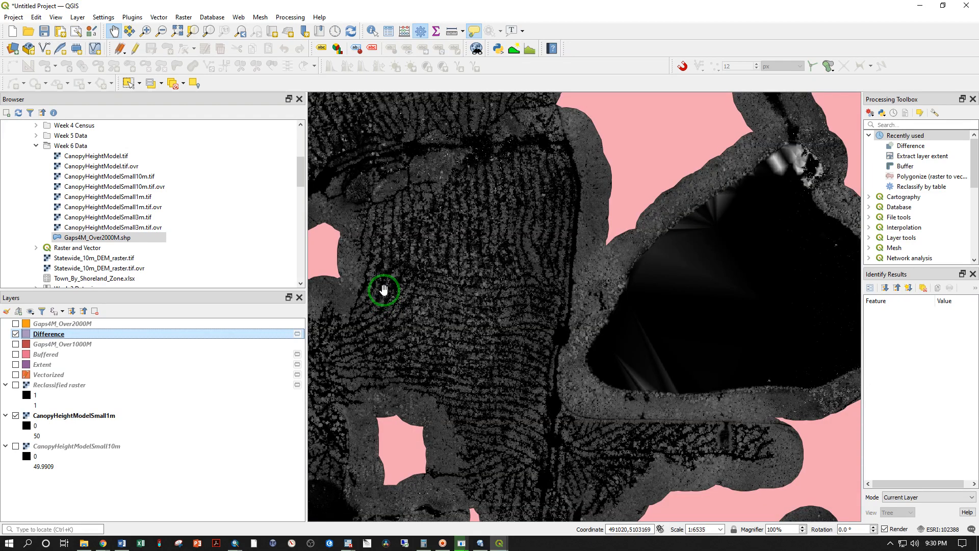
- Examine the CanopyHeightModelSmall1m canopy pattern against the Difference polygons, both close up and across the wider area
{"action": "scroll", "coordinate": [385, 286], "scroll_direction": "up", "scroll_amount": 1}
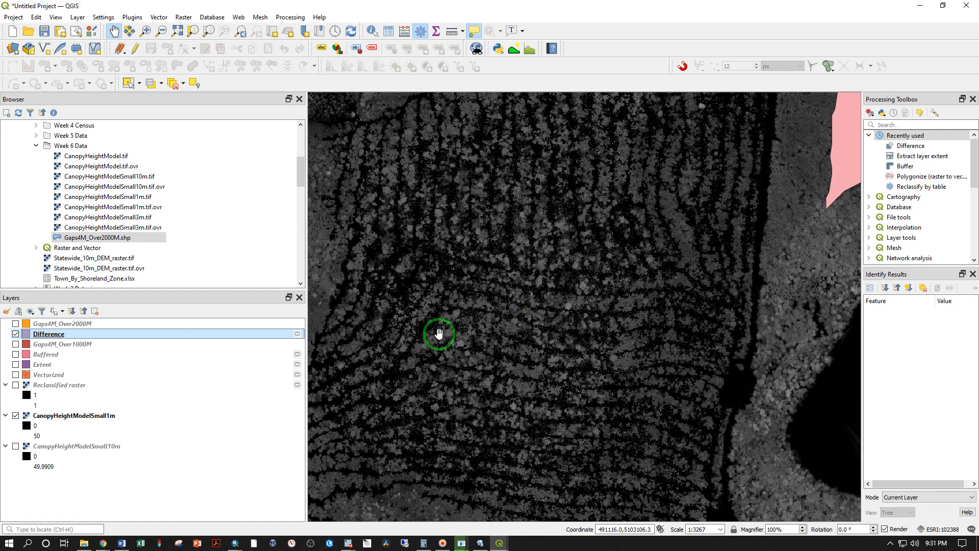
{"action": "scroll", "coordinate": [438, 332], "scroll_direction": "down", "scroll_amount": 2}
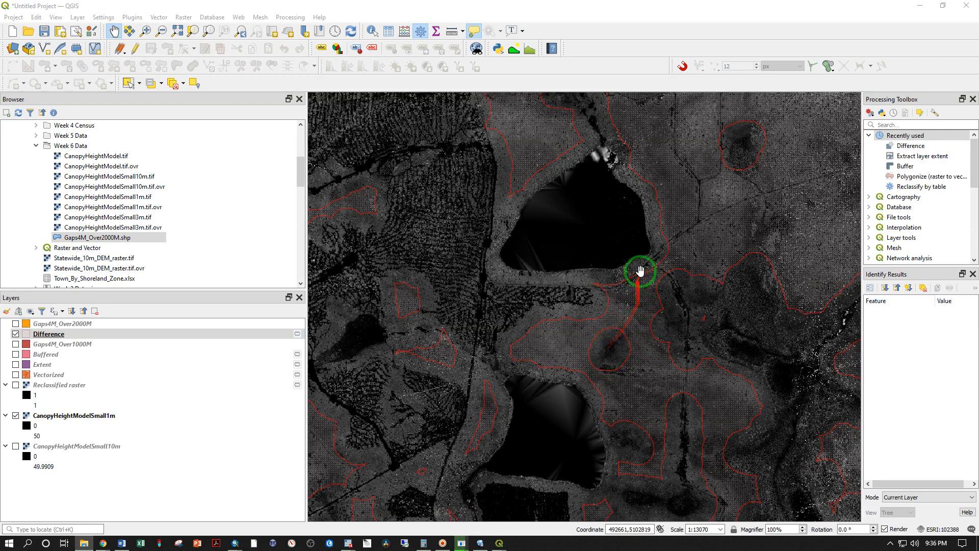
{"action": "left_click_drag", "start_coordinate": [689, 336], "coordinate": [671, 340]}
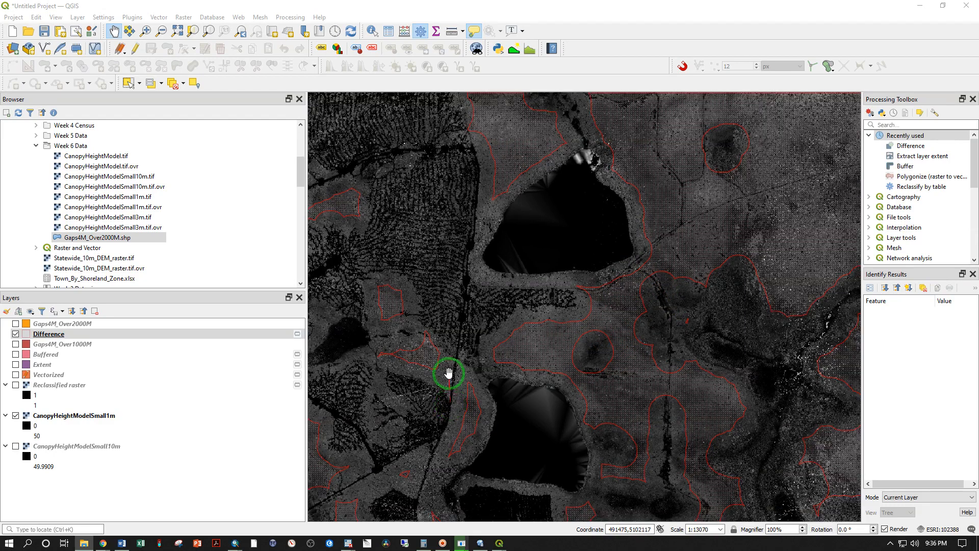